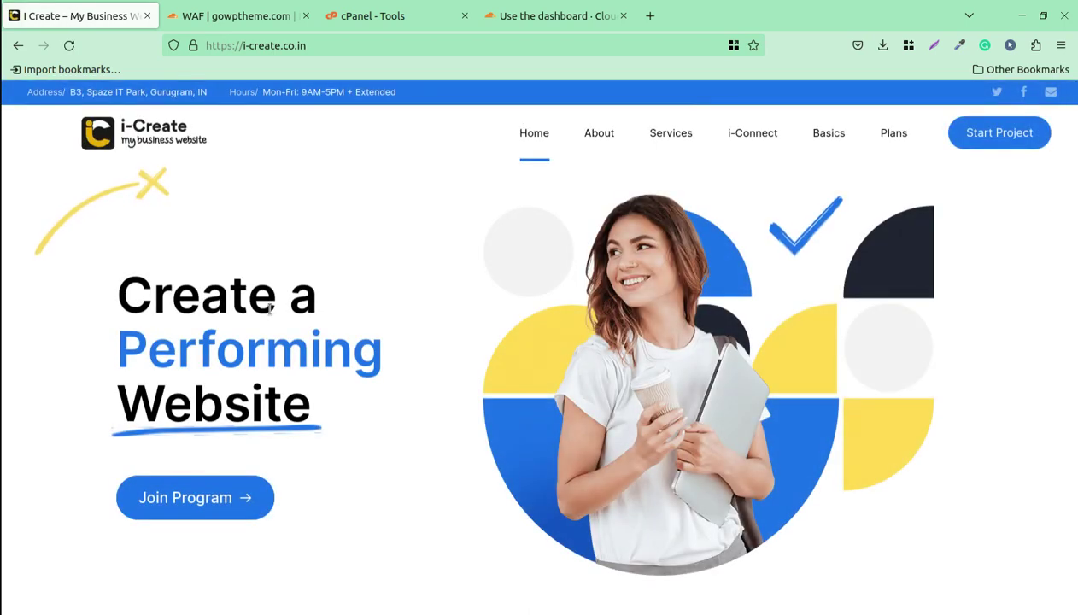
Switch to the Cloudflare dashboard for gowptheme.com and examine the firewall events activity log
{"action": "key", "text": "ctrl+t"}
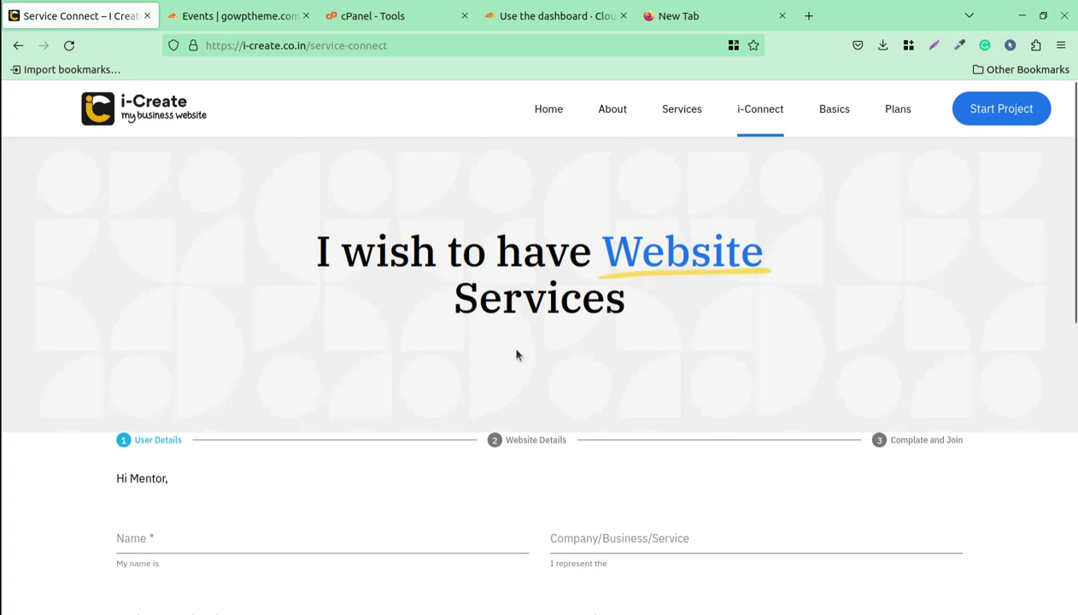
{"action": "left_click", "coordinate": [263, 25]}
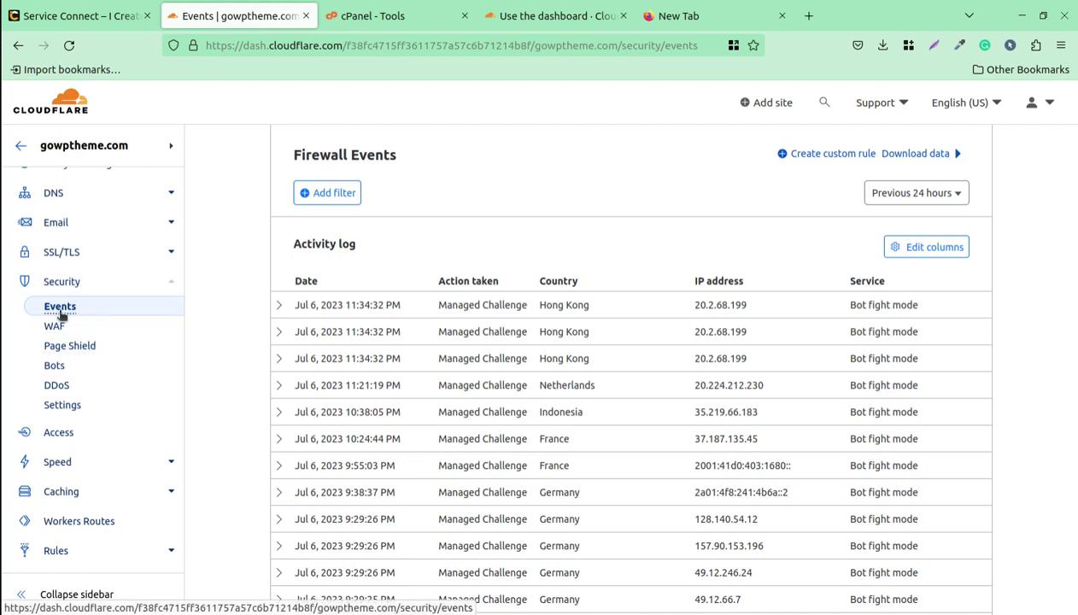
{"action": "scroll", "coordinate": [90, 320], "scroll_direction": "up", "scroll_amount": 1}
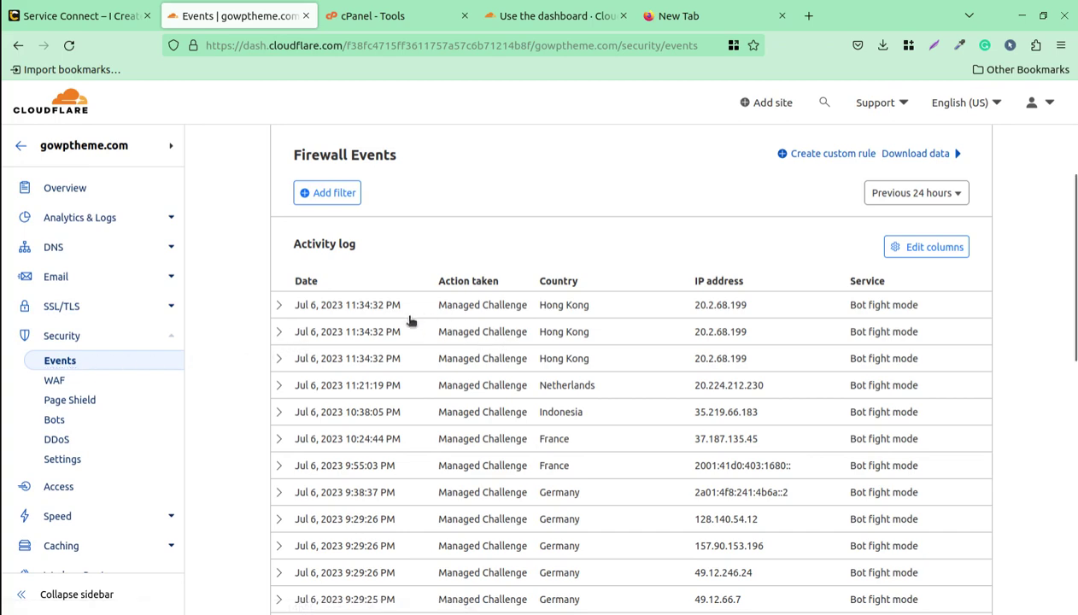
{"action": "scroll", "coordinate": [457, 344], "scroll_direction": "down", "scroll_amount": 5}
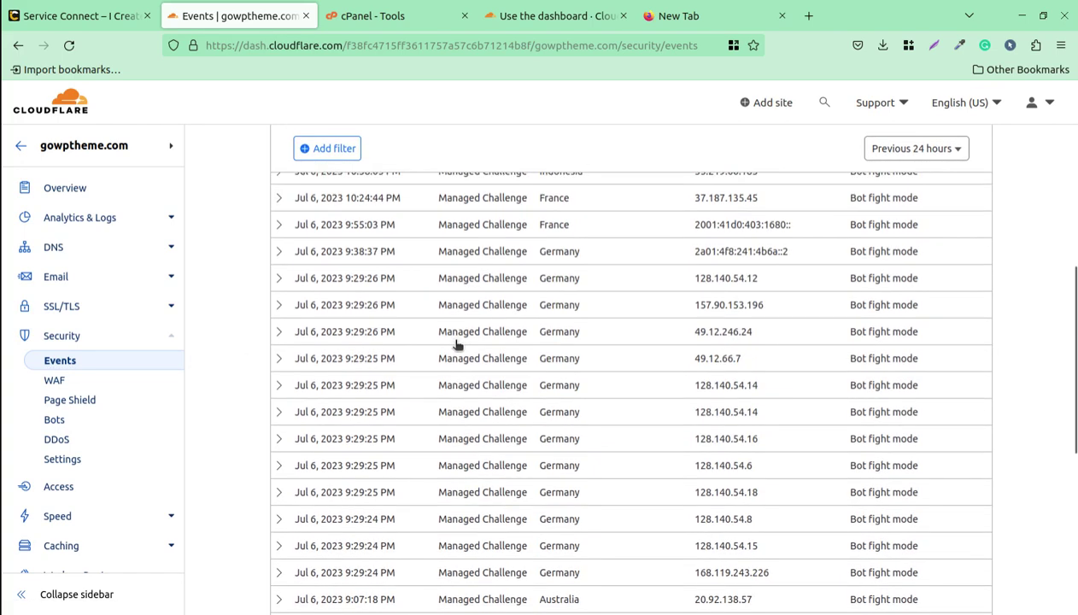
{"action": "scroll", "coordinate": [457, 344], "scroll_direction": "down", "scroll_amount": 3}
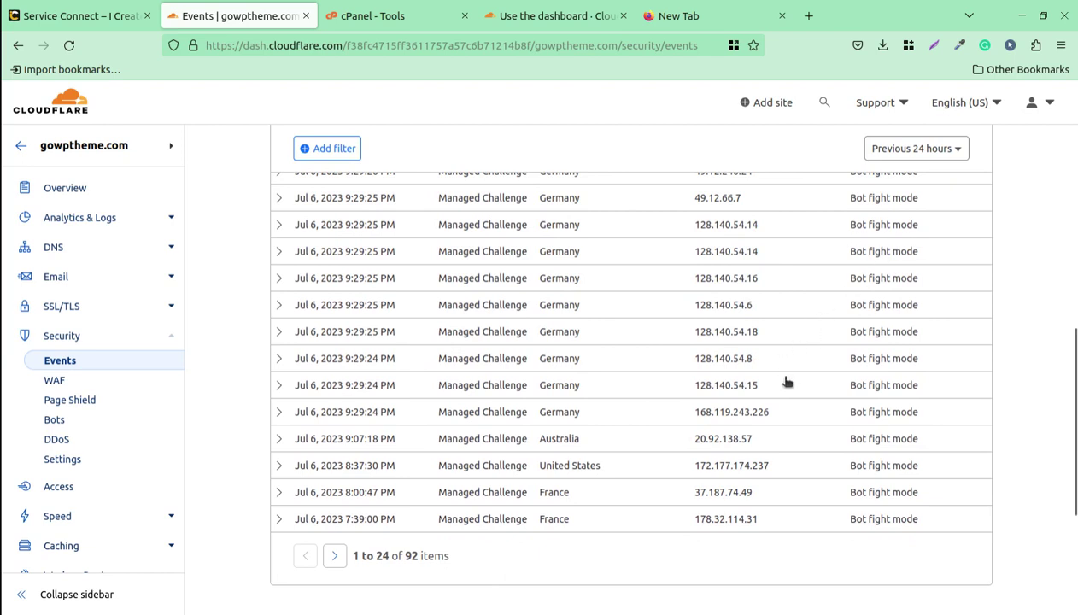
{"action": "scroll", "coordinate": [787, 381], "scroll_direction": "up", "scroll_amount": 1}
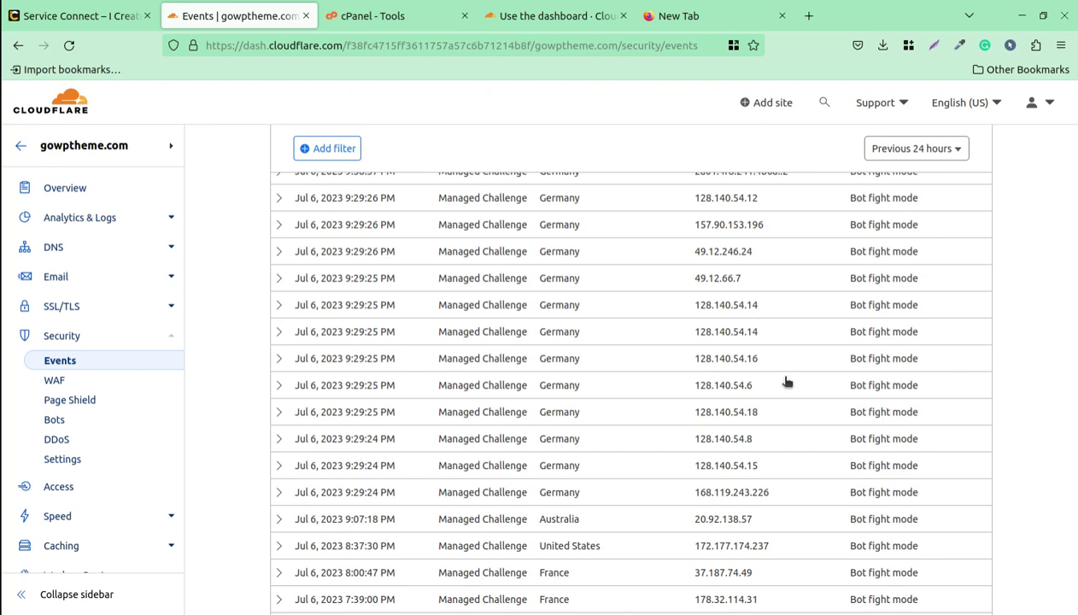
Open the security settings for gowptheme.com and choose High as the Security Level
{"action": "left_click", "coordinate": [63, 460]}
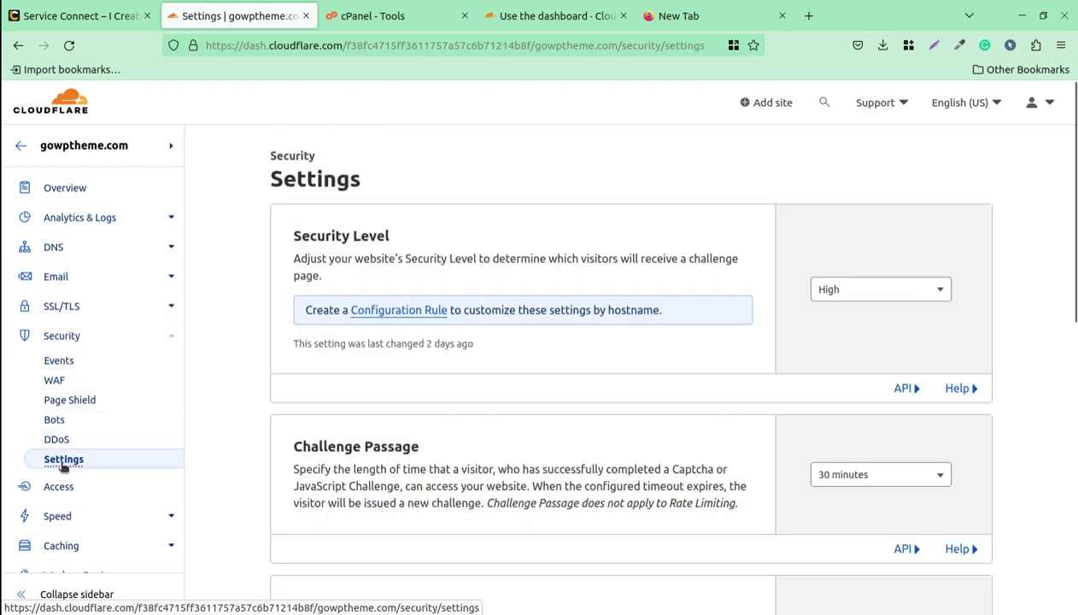
{"action": "left_click", "coordinate": [871, 294]}
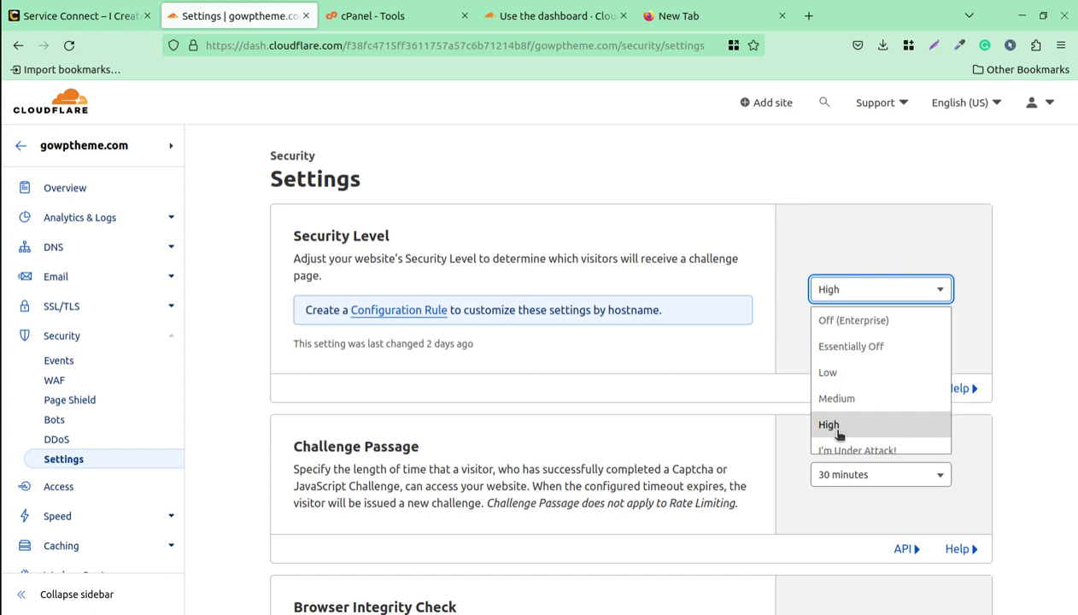
{"action": "left_click", "coordinate": [837, 432]}
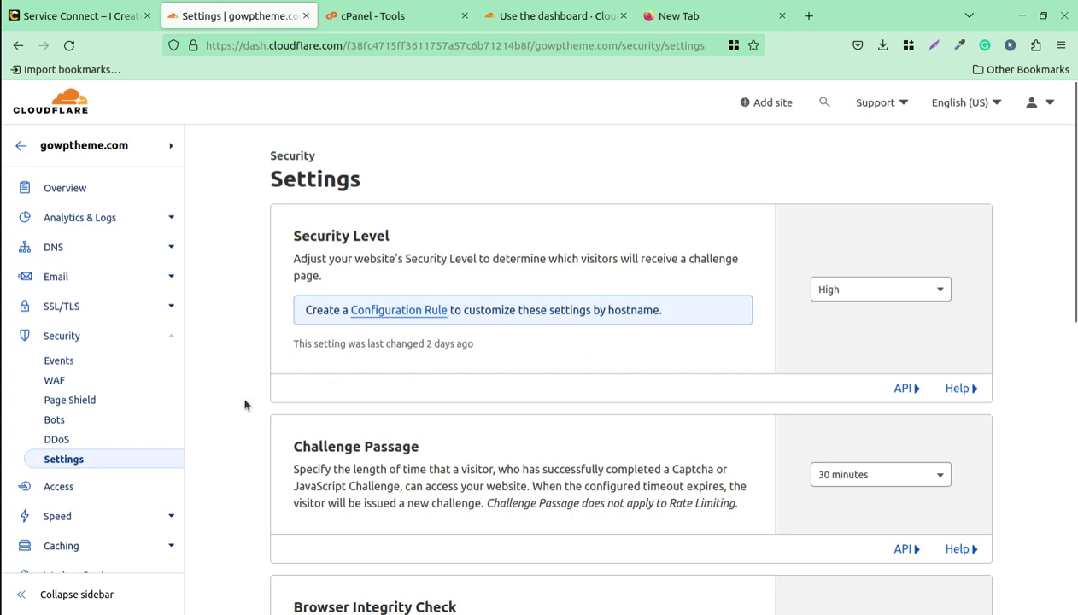
Return to the security events and review the countries, IP addresses and services in the activity log
{"action": "left_click", "coordinate": [64, 364]}
{"action": "scroll", "coordinate": [658, 439], "scroll_direction": "down", "scroll_amount": 3}
{"action": "scroll", "coordinate": [655, 439], "scroll_direction": "down", "scroll_amount": 3}
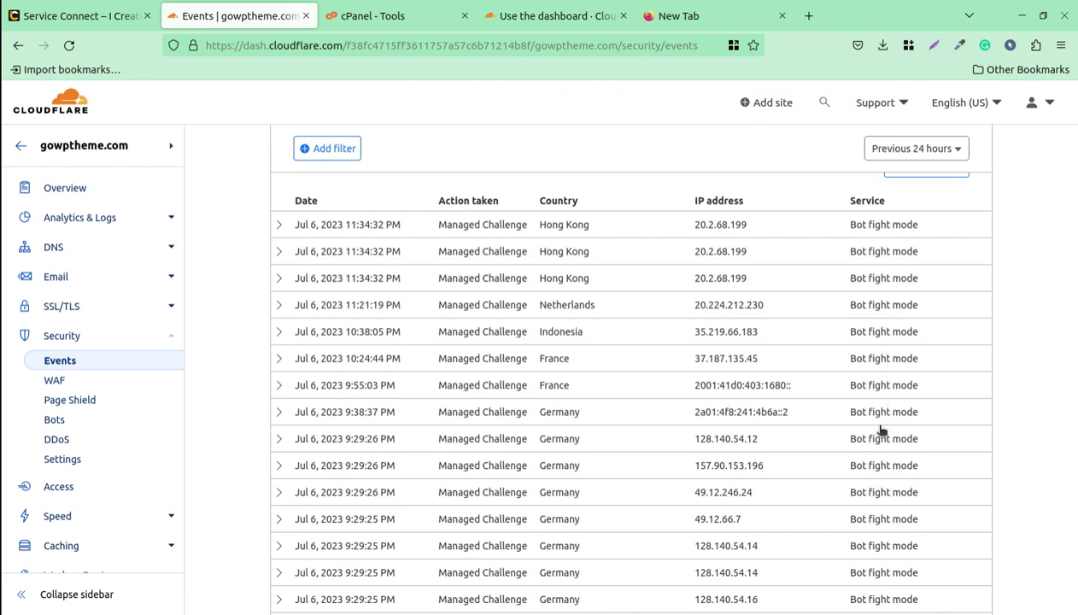
{"action": "scroll", "coordinate": [882, 430], "scroll_direction": "up", "scroll_amount": 3}
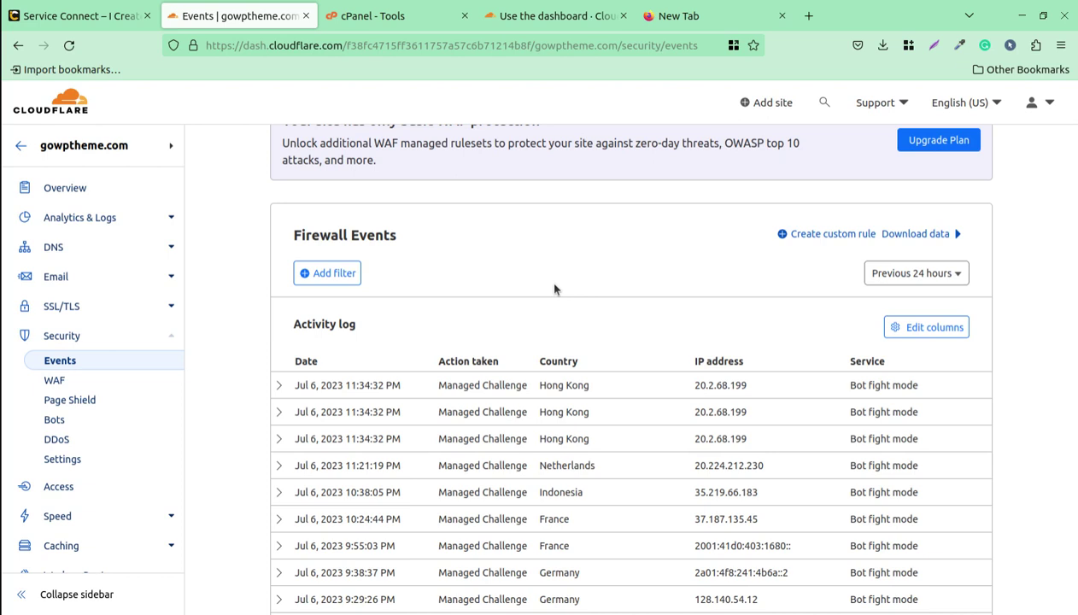
Open the WAF custom rules for i-create.co.in and review the existing rules
{"action": "left_click", "coordinate": [55, 381]}
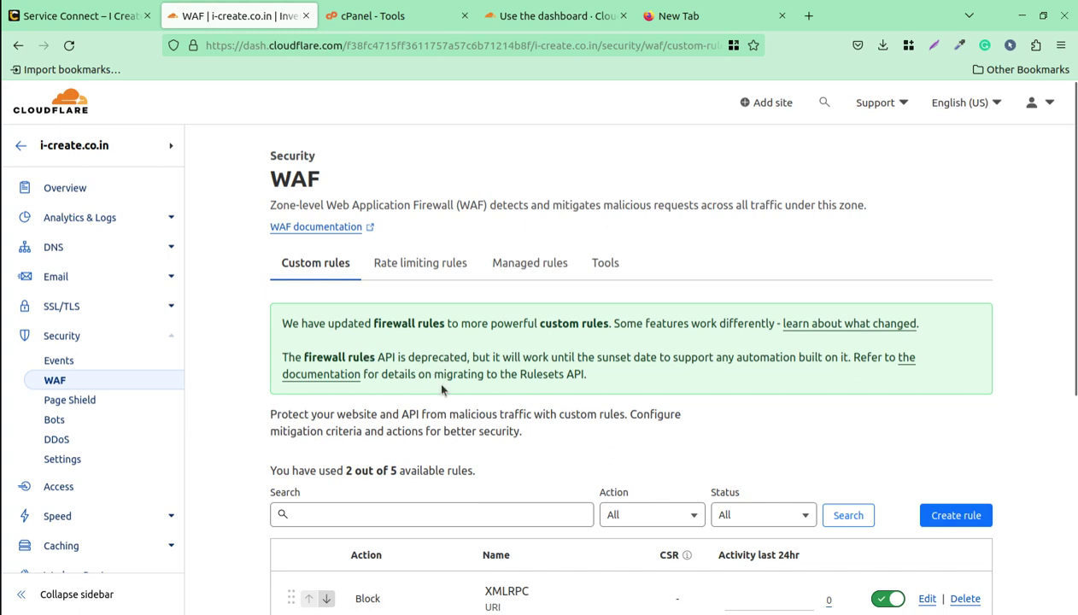
{"action": "scroll", "coordinate": [442, 390], "scroll_direction": "down", "scroll_amount": 2}
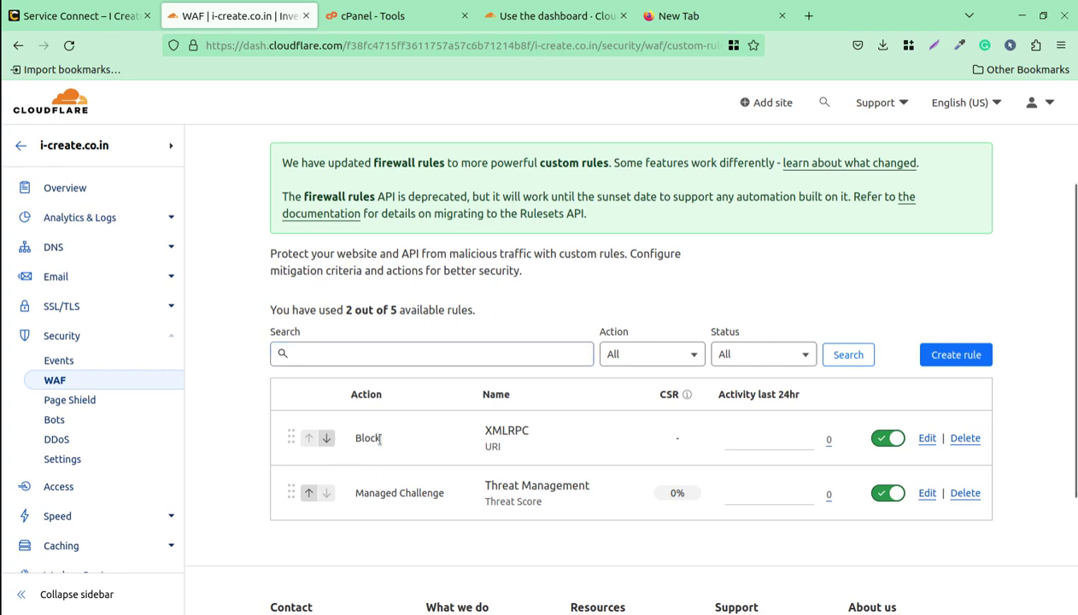
Open a blank custom rule form, examine its name, matching and action fields, and go back to the rules list
{"action": "left_click", "coordinate": [954, 363]}
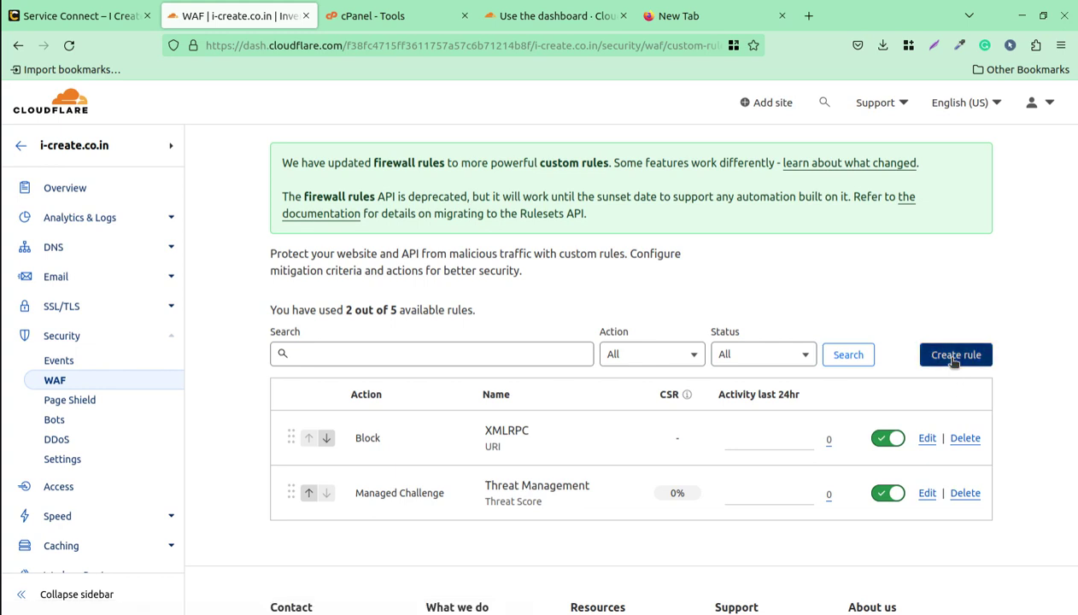
{"action": "scroll", "coordinate": [610, 359], "scroll_direction": "down", "scroll_amount": 2}
{"action": "scroll", "coordinate": [615, 362], "scroll_direction": "down", "scroll_amount": 2}
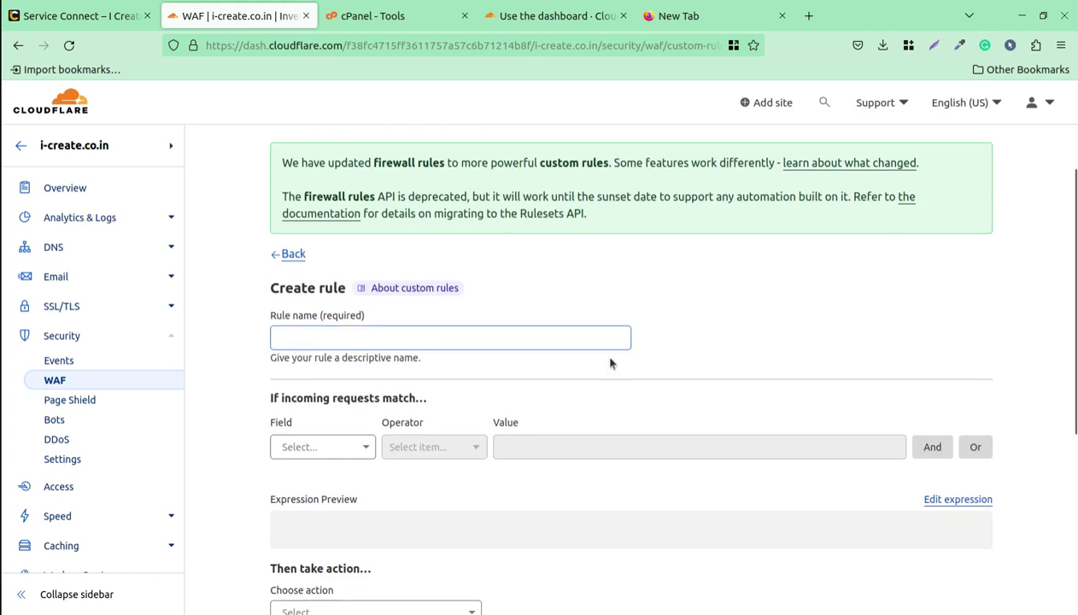
{"action": "left_click", "coordinate": [343, 339]}
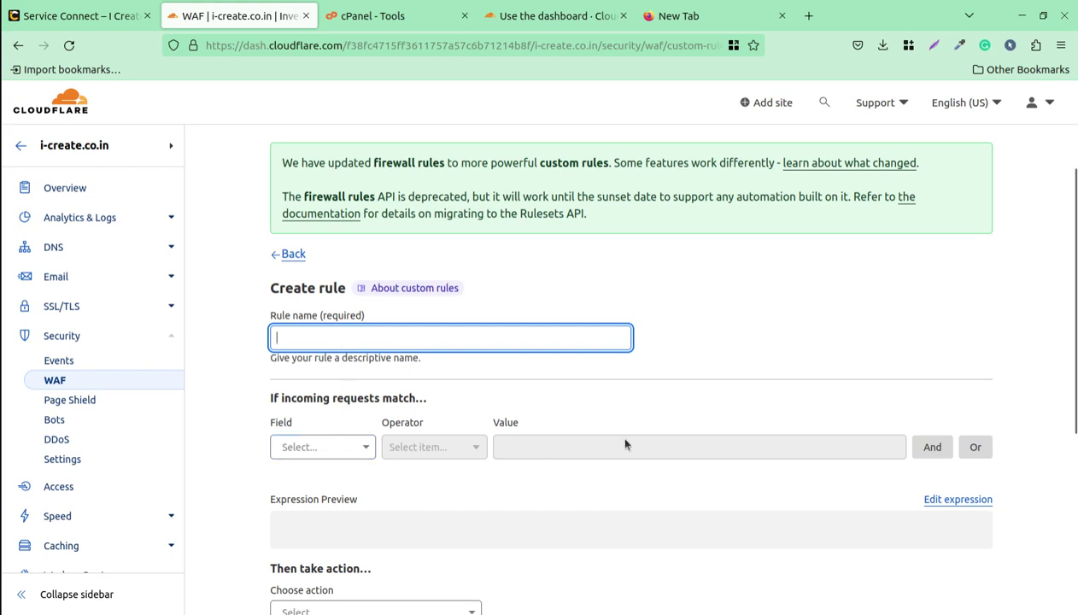
{"action": "scroll", "coordinate": [616, 432], "scroll_direction": "down", "scroll_amount": 2}
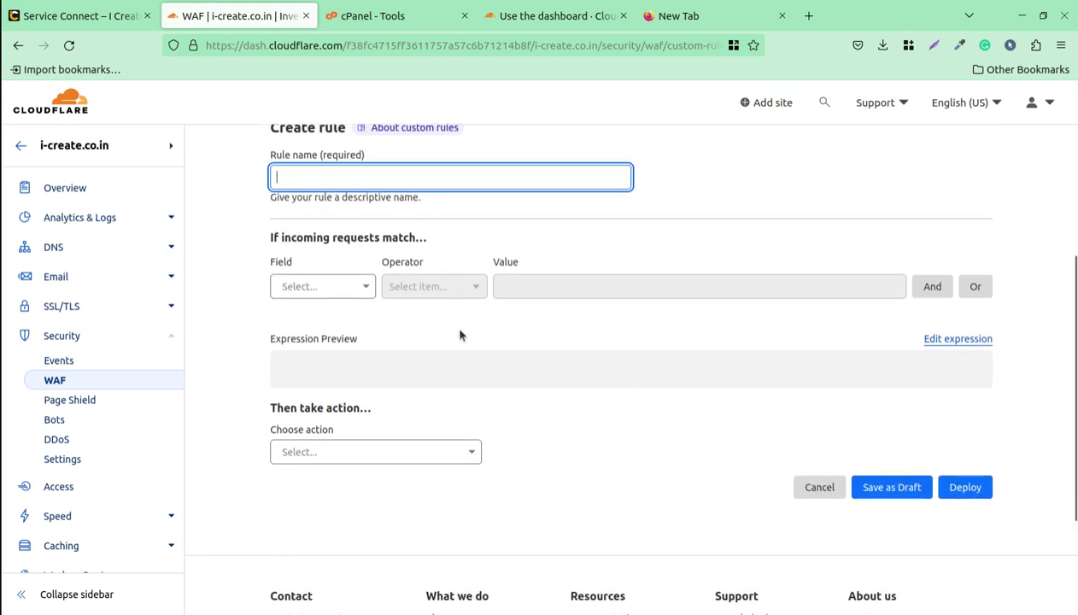
{"action": "scroll", "coordinate": [460, 335], "scroll_direction": "up", "scroll_amount": 2}
{"action": "left_click", "coordinate": [285, 254]}
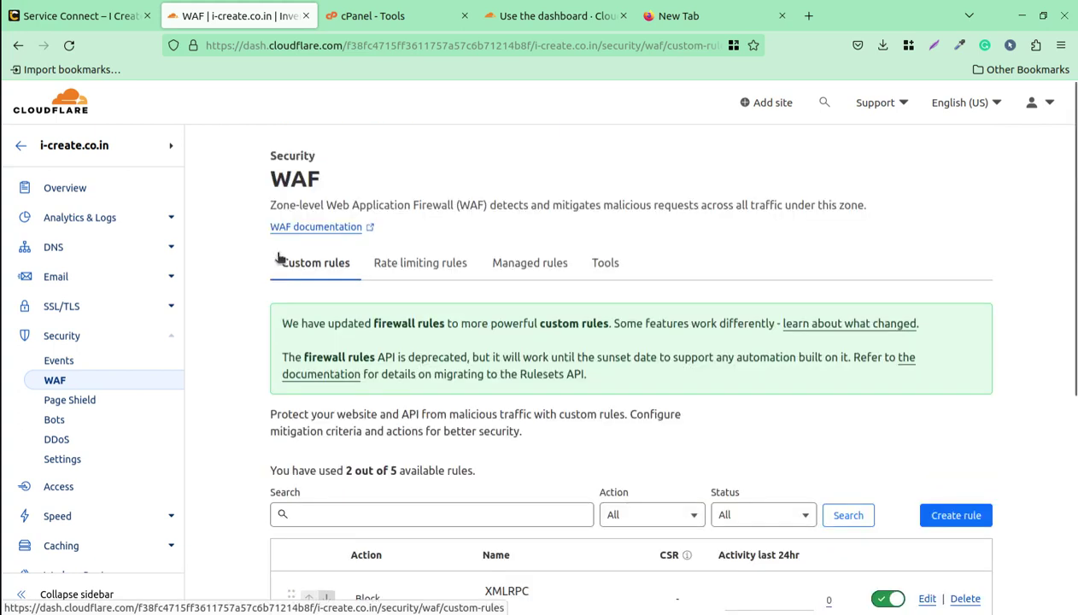
Open the XMLRPC custom rule for editing and examine its rule name and matching conditions
{"action": "scroll", "coordinate": [737, 398], "scroll_direction": "down", "scroll_amount": 1}
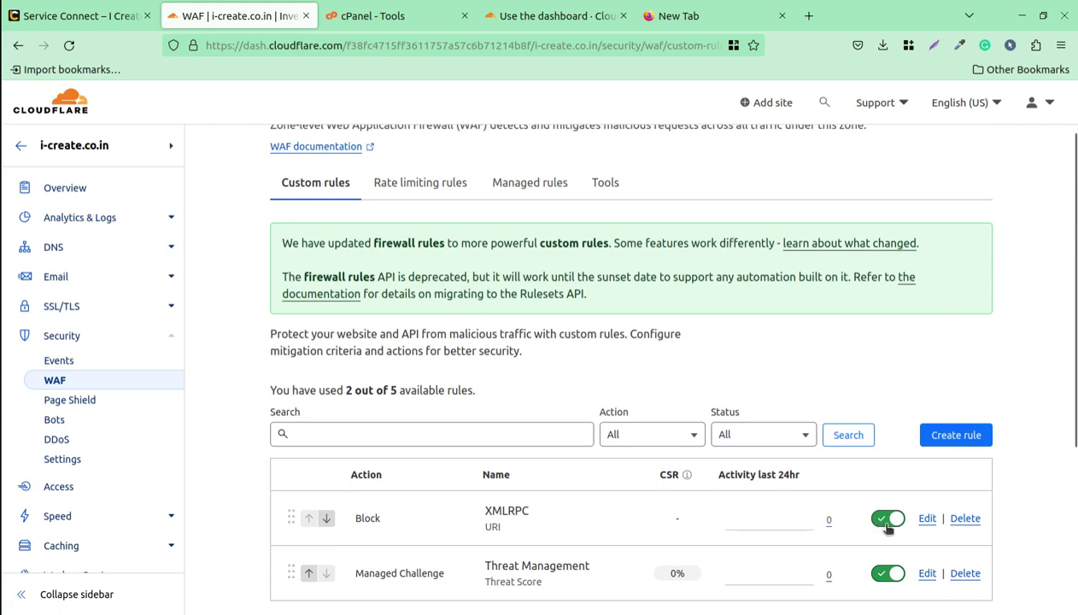
{"action": "left_click", "coordinate": [927, 519]}
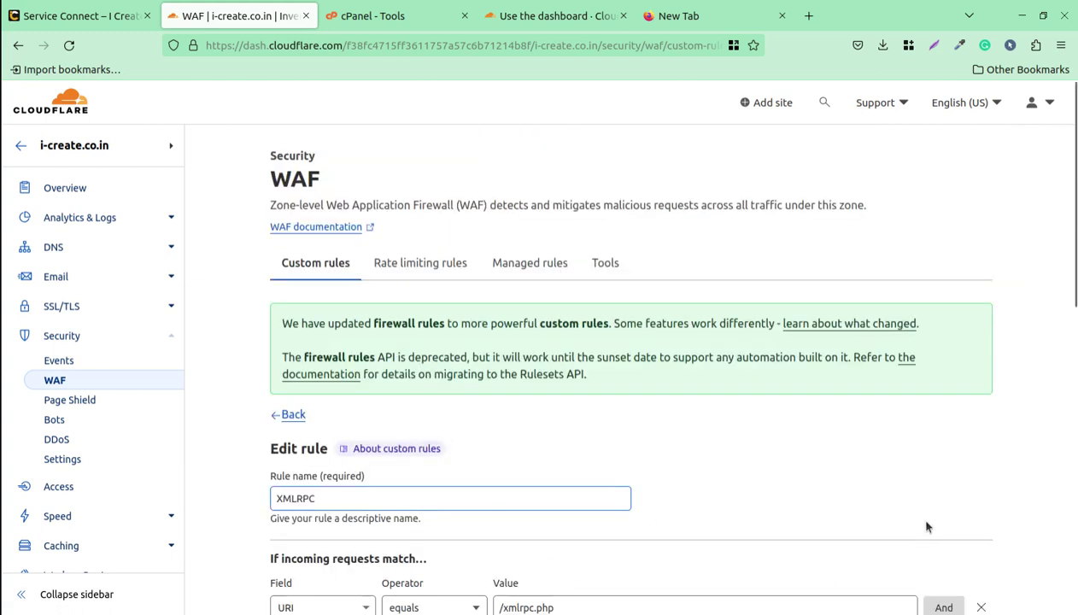
{"action": "scroll", "coordinate": [530, 410], "scroll_direction": "down", "scroll_amount": 1}
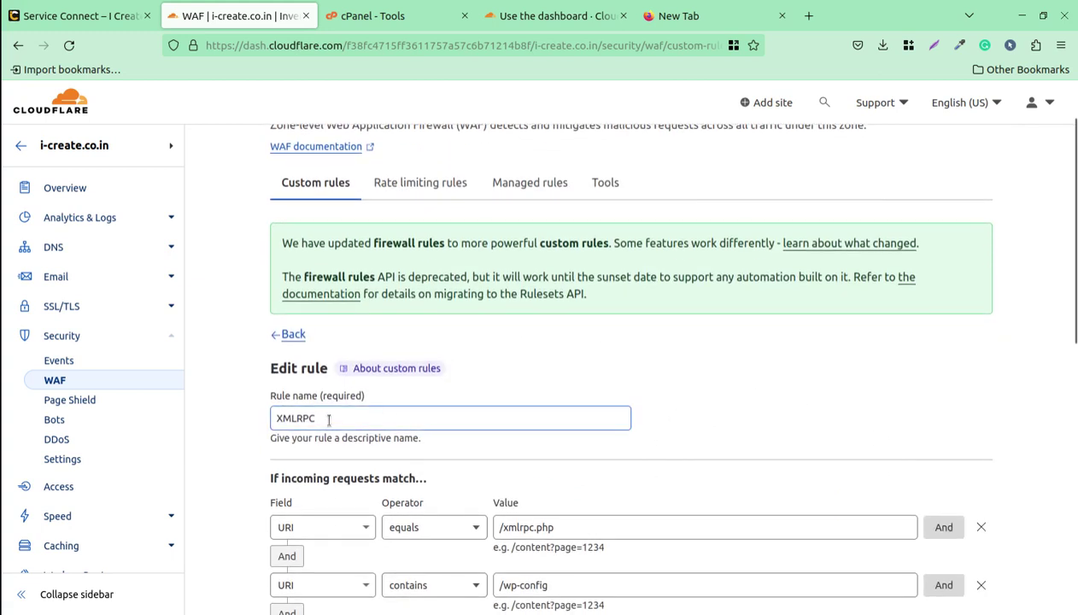
{"action": "left_click_drag", "start_coordinate": [329, 420], "coordinate": [265, 417]}
{"action": "scroll", "coordinate": [607, 381], "scroll_direction": "down", "scroll_amount": 2}
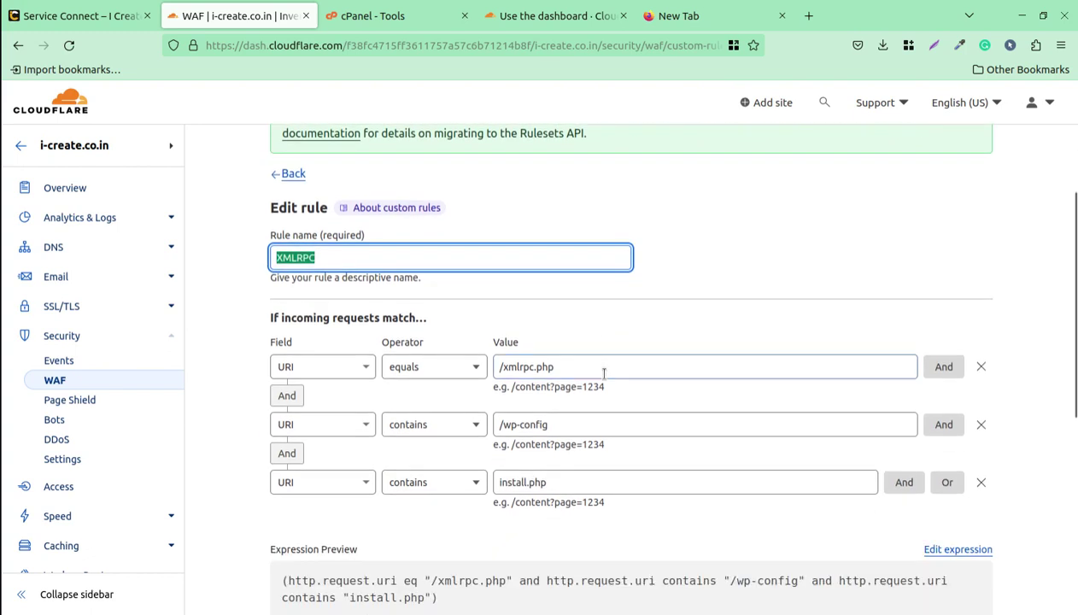
{"action": "left_click", "coordinate": [791, 273]}
{"action": "key", "text": "shift+Tab"}
Browse the available field types for the XMLRPC rule's first condition and leave URI selected
{"action": "left_click", "coordinate": [353, 375]}
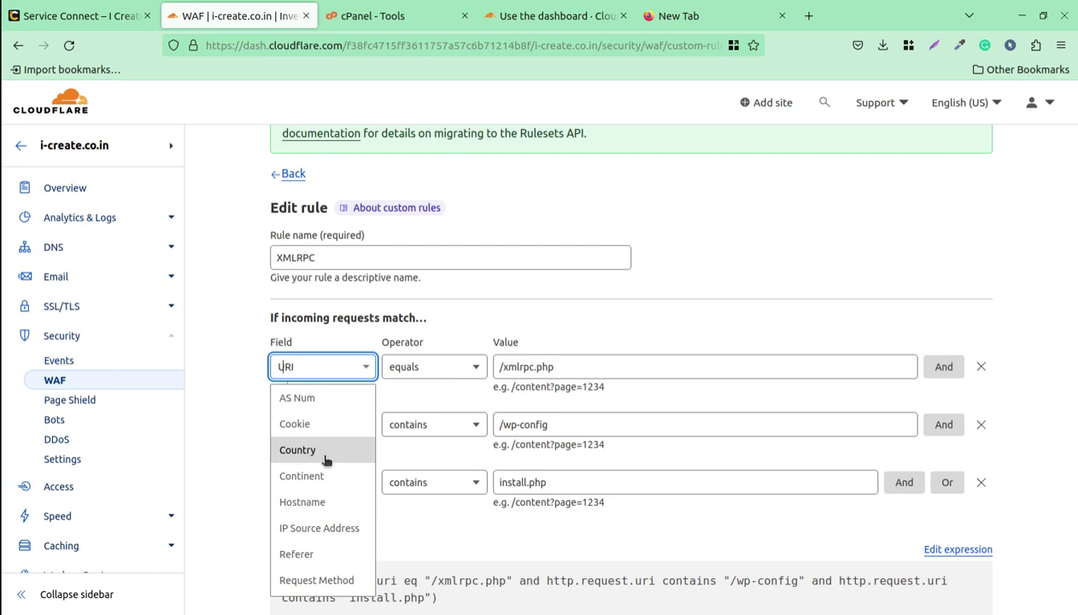
{"action": "key", "text": "shift+Tab"}
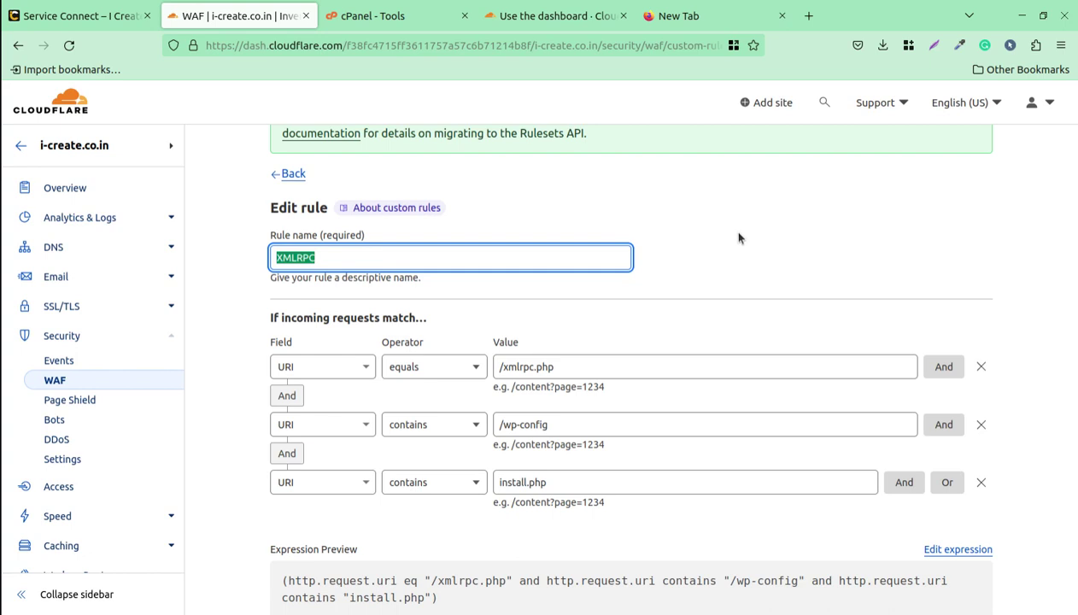
{"action": "left_click", "coordinate": [329, 373]}
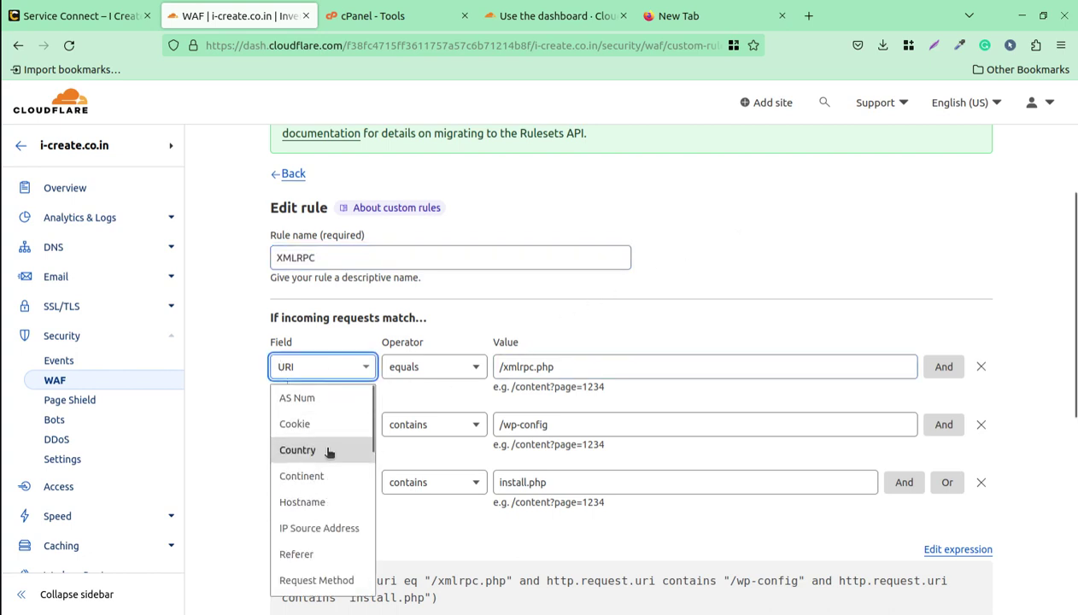
{"action": "scroll", "coordinate": [290, 524], "scroll_direction": "down", "scroll_amount": 5}
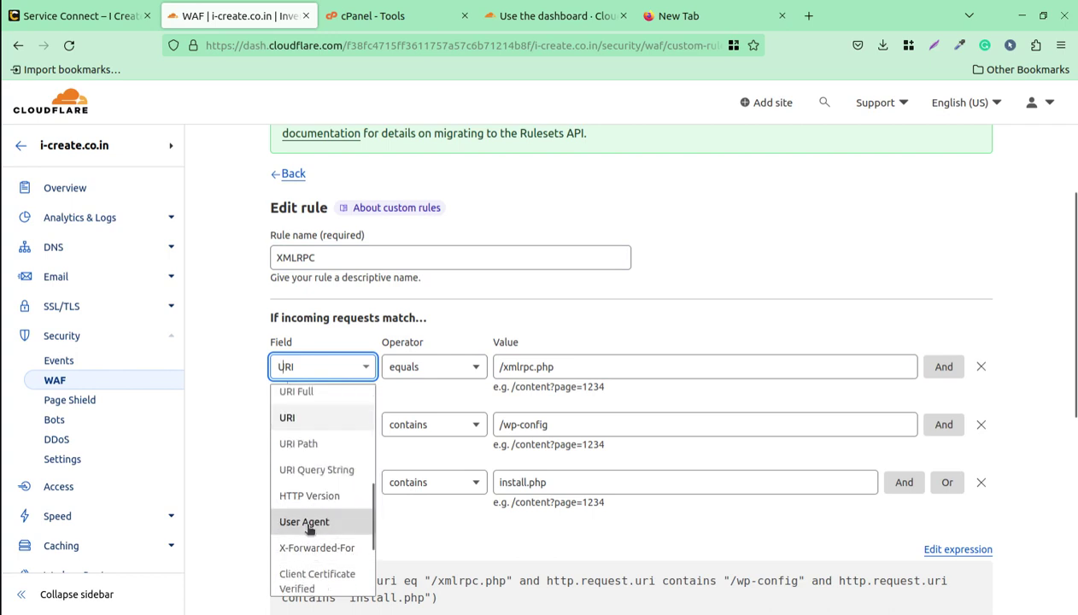
{"action": "left_click", "coordinate": [626, 319]}
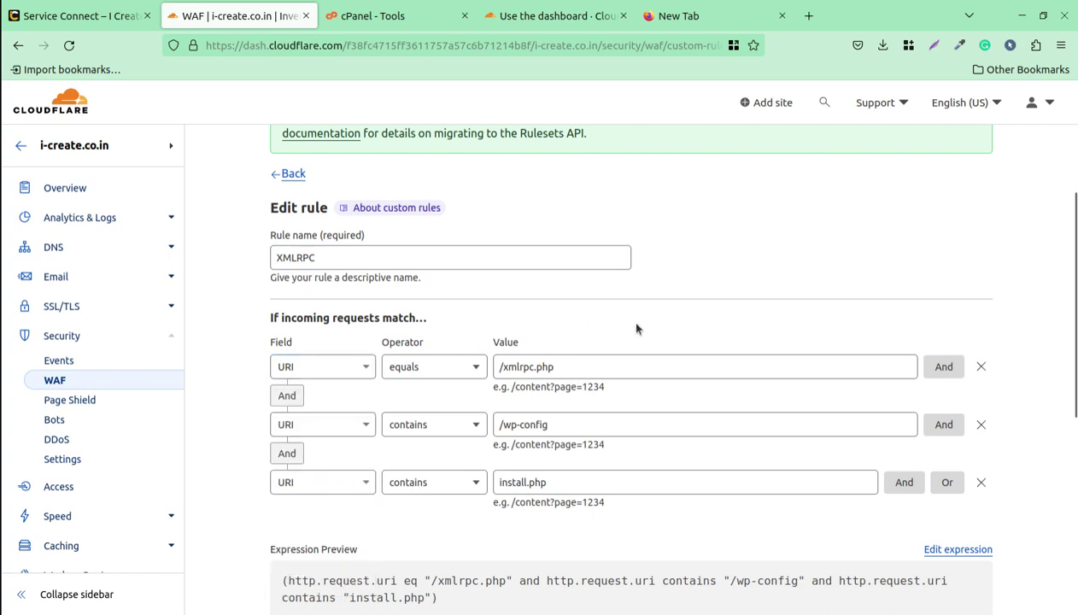
Examine the values of the rule's /xmlrpc.php, /wp-config and install.php conditions, the expression preview and the chosen action
{"action": "left_click", "coordinate": [494, 367]}
{"action": "left_click", "coordinate": [525, 367]}
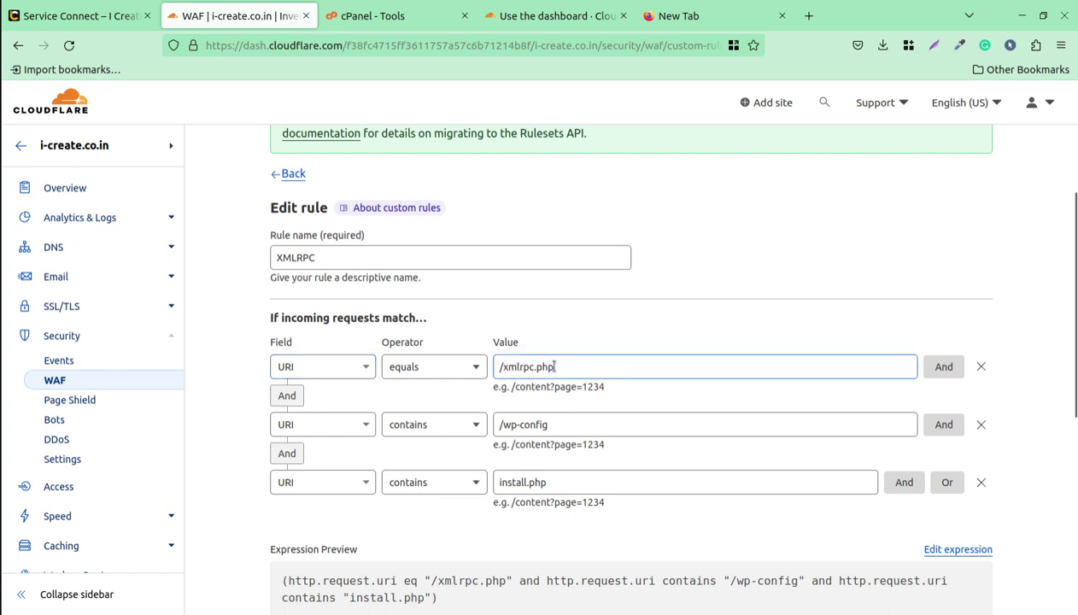
{"action": "left_click", "coordinate": [726, 389]}
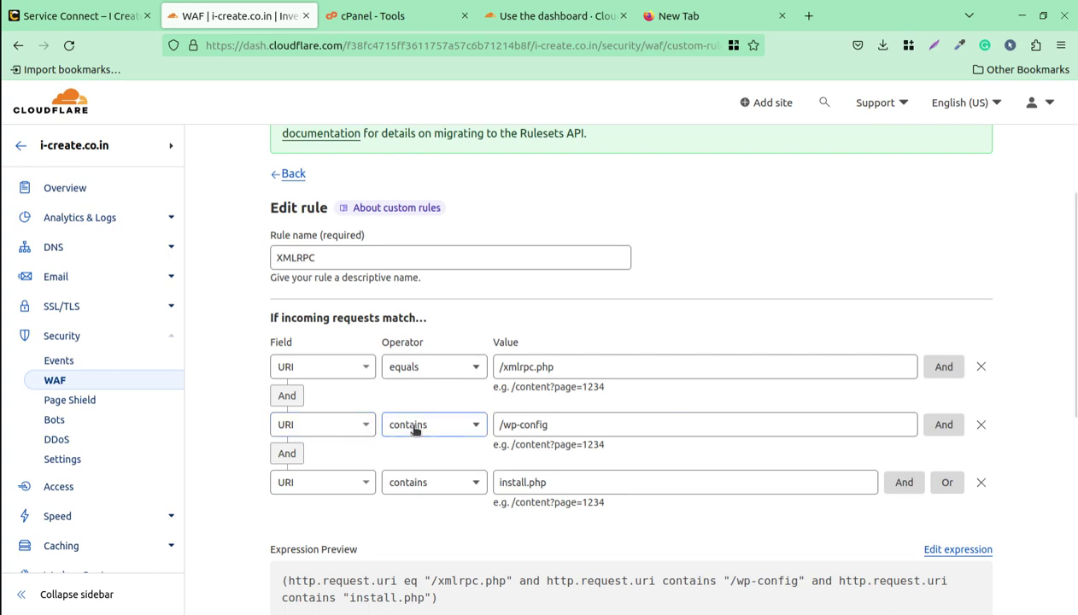
{"action": "left_click", "coordinate": [544, 421]}
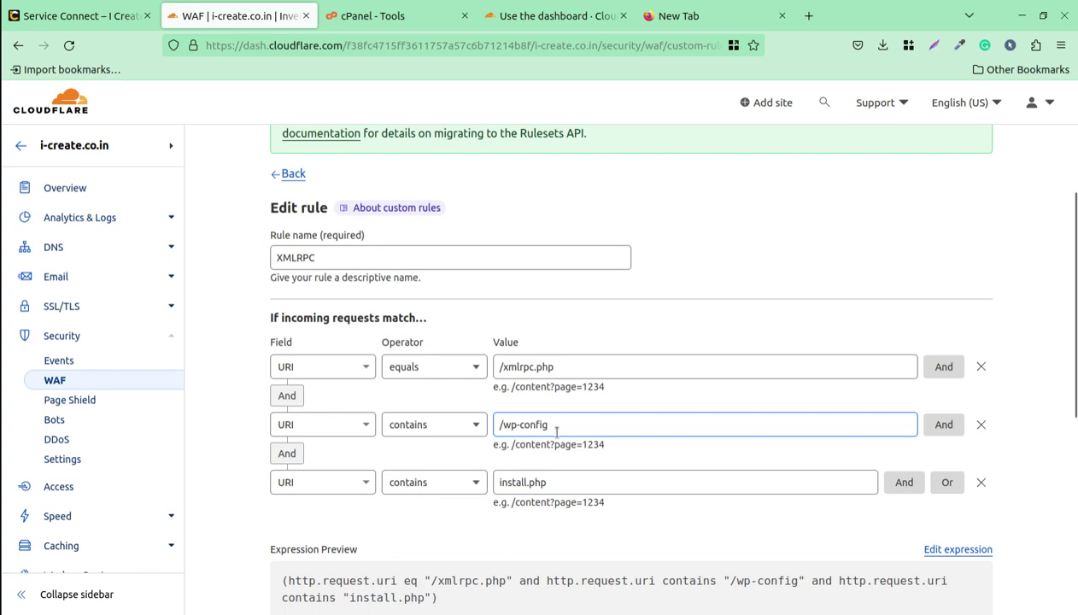
{"action": "left_click", "coordinate": [695, 412]}
{"action": "scroll", "coordinate": [695, 412], "scroll_direction": "down", "scroll_amount": 2}
{"action": "left_click", "coordinate": [581, 344]}
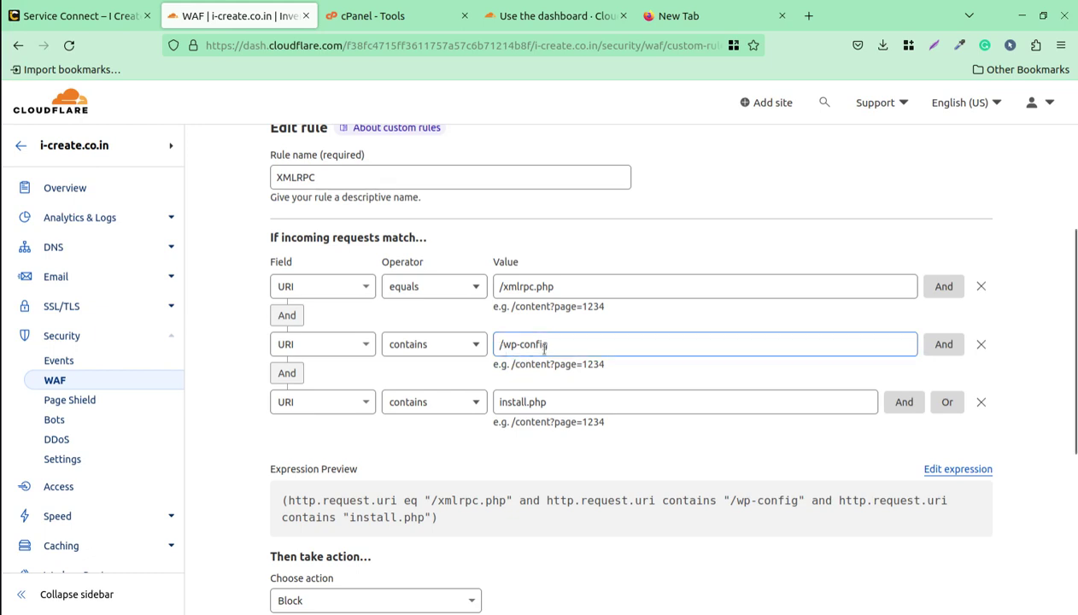
{"action": "left_click", "coordinate": [444, 363]}
{"action": "left_click", "coordinate": [548, 344]}
{"action": "left_click", "coordinate": [420, 374]}
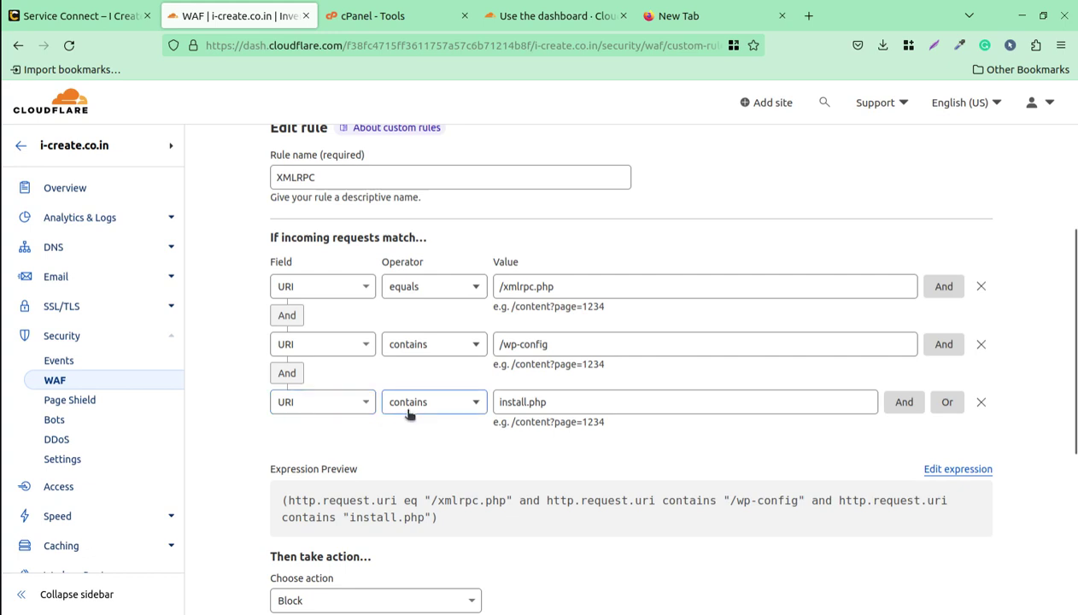
{"action": "left_click", "coordinate": [521, 408]}
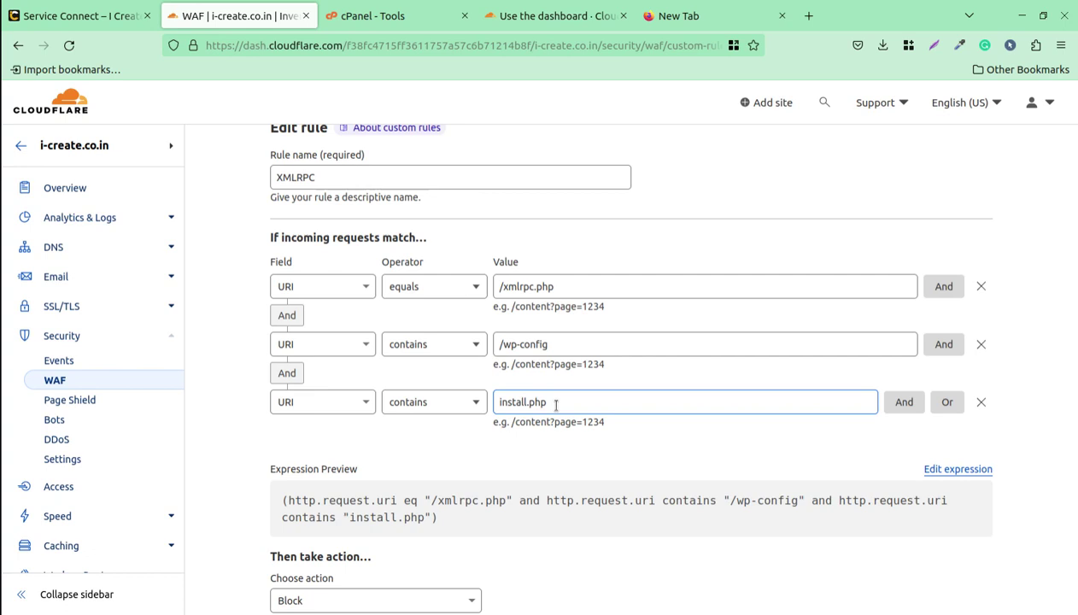
{"action": "left_click", "coordinate": [555, 405]}
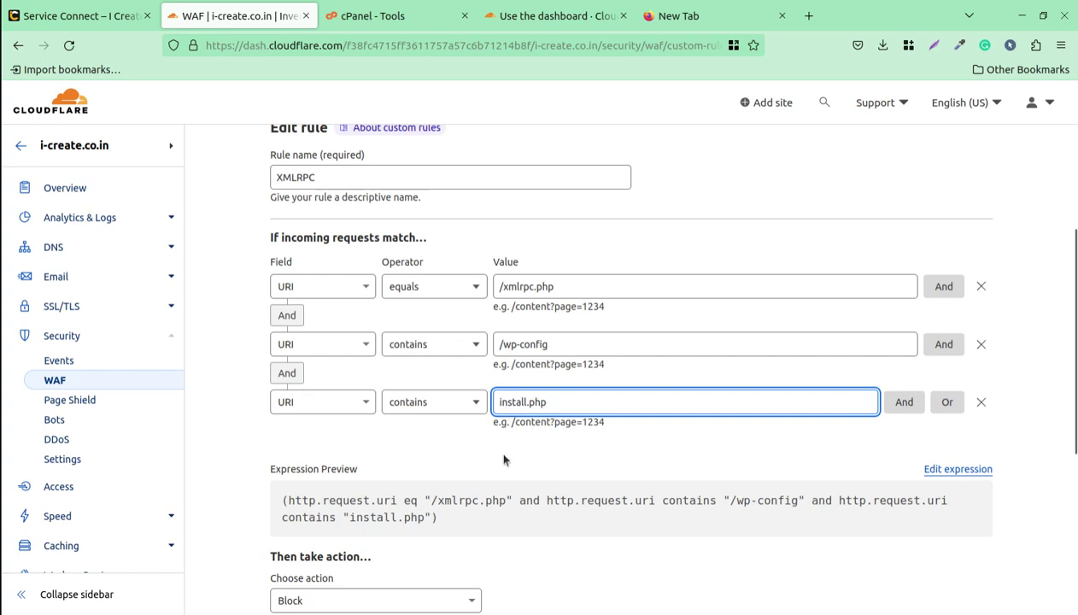
{"action": "scroll", "coordinate": [521, 455], "scroll_direction": "down", "scroll_amount": 2}
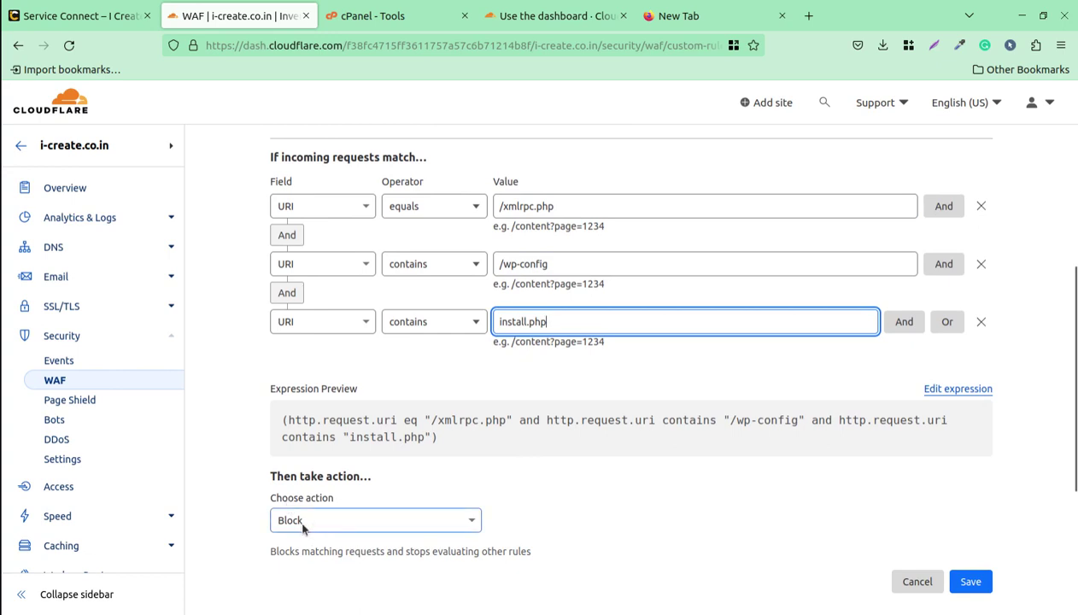
Look through the available actions for the XMLRPC rule, keep Block selected and save the rule
{"action": "left_click", "coordinate": [325, 522]}
{"action": "scroll", "coordinate": [367, 504], "scroll_direction": "down", "scroll_amount": 2}
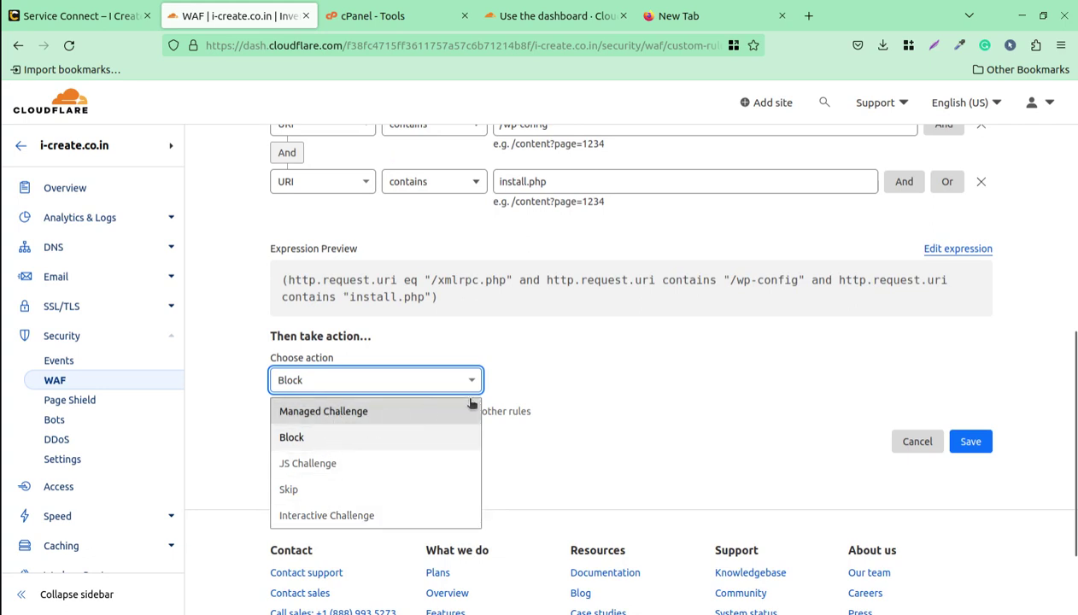
{"action": "left_click", "coordinate": [687, 387]}
{"action": "scroll", "coordinate": [495, 374], "scroll_direction": "up", "scroll_amount": 2}
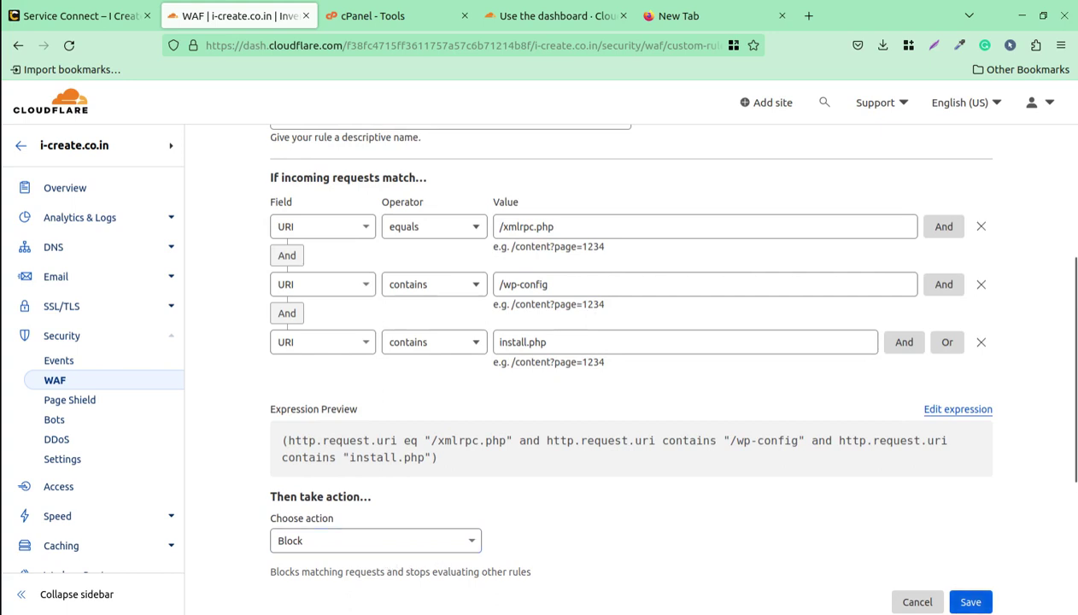
{"action": "left_click", "coordinate": [968, 606]}
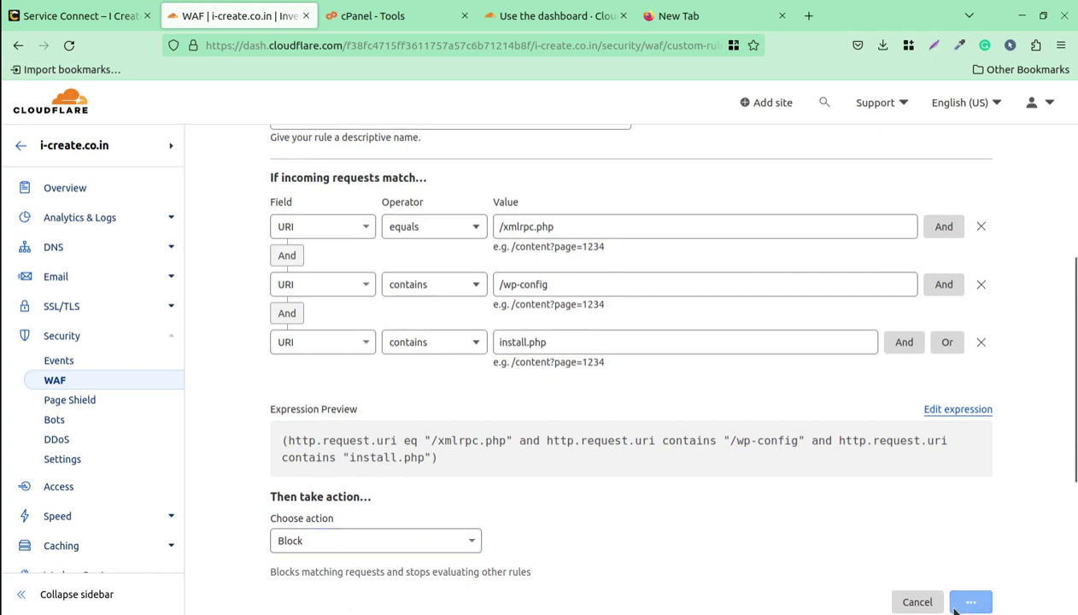
Reopen the XMLRPC rule, review its name, matching conditions and action, and return to the custom rules list
{"action": "scroll", "coordinate": [750, 505], "scroll_direction": "down", "scroll_amount": 3}
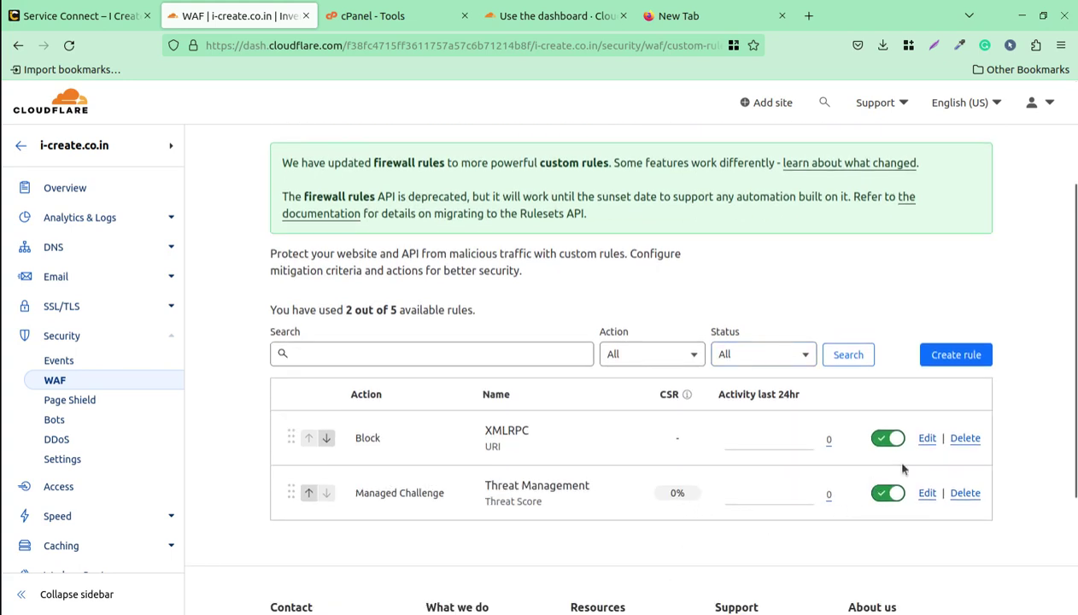
{"action": "left_click", "coordinate": [927, 439]}
{"action": "scroll", "coordinate": [833, 449], "scroll_direction": "down", "scroll_amount": 2}
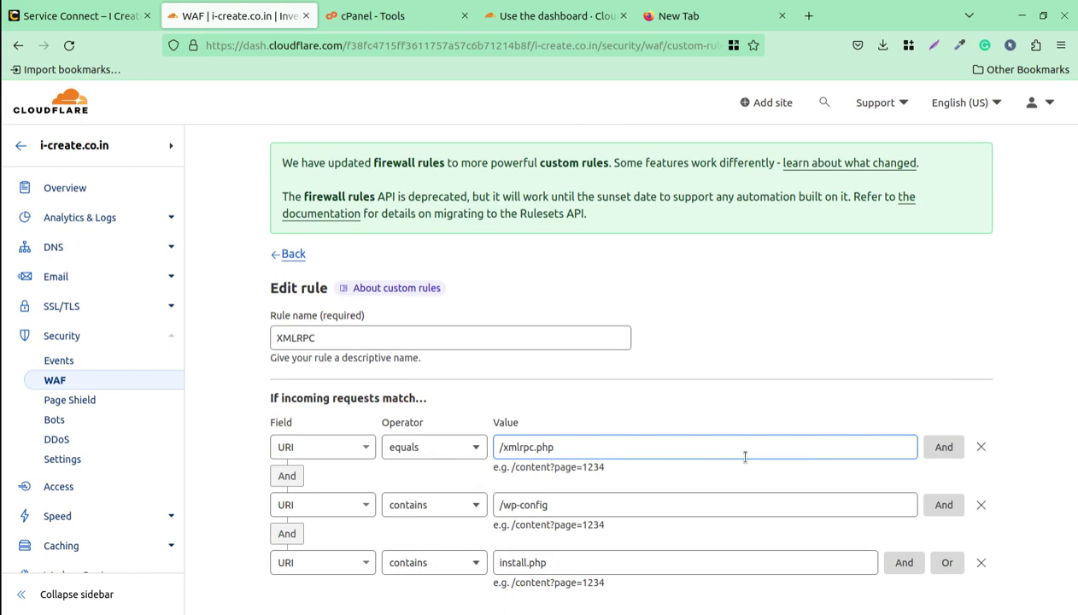
{"action": "scroll", "coordinate": [743, 466], "scroll_direction": "down", "scroll_amount": 2}
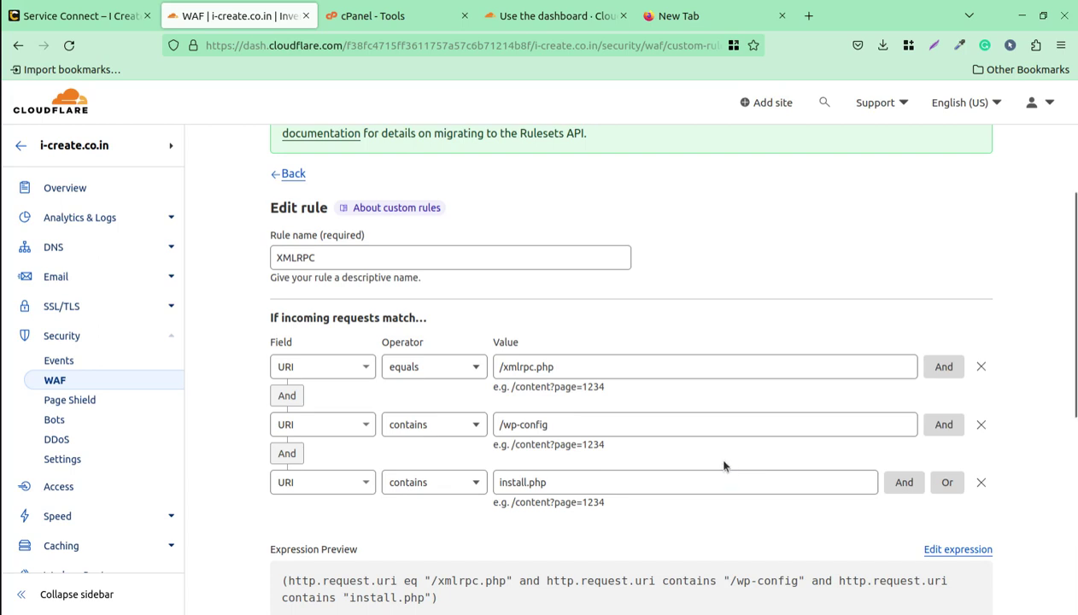
{"action": "scroll", "coordinate": [742, 472], "scroll_direction": "down", "scroll_amount": 4}
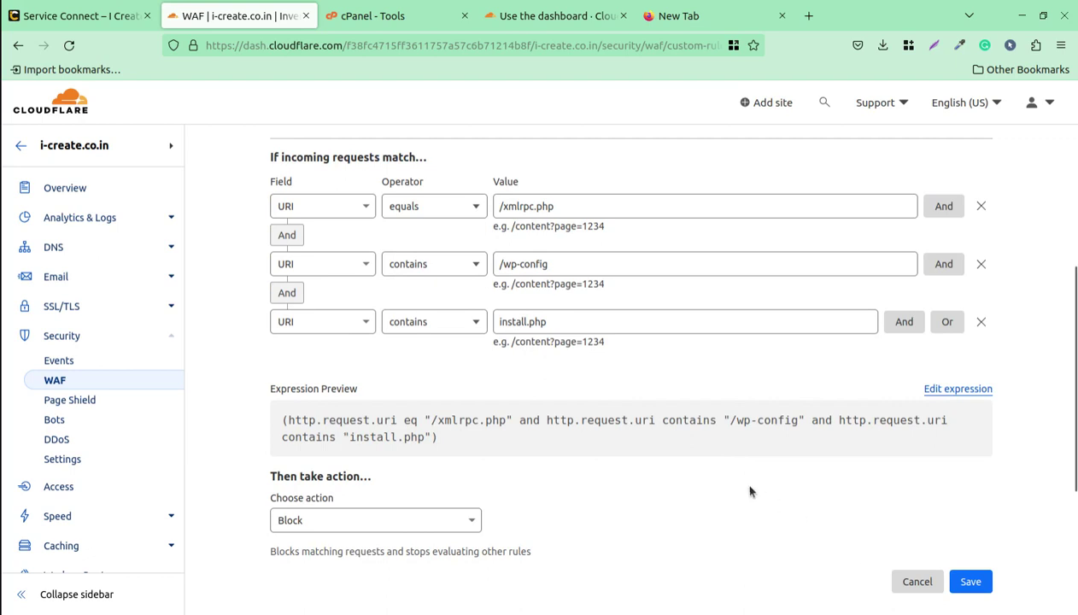
{"action": "scroll", "coordinate": [752, 486], "scroll_direction": "up", "scroll_amount": 4}
{"action": "scroll", "coordinate": [454, 429], "scroll_direction": "up", "scroll_amount": 2}
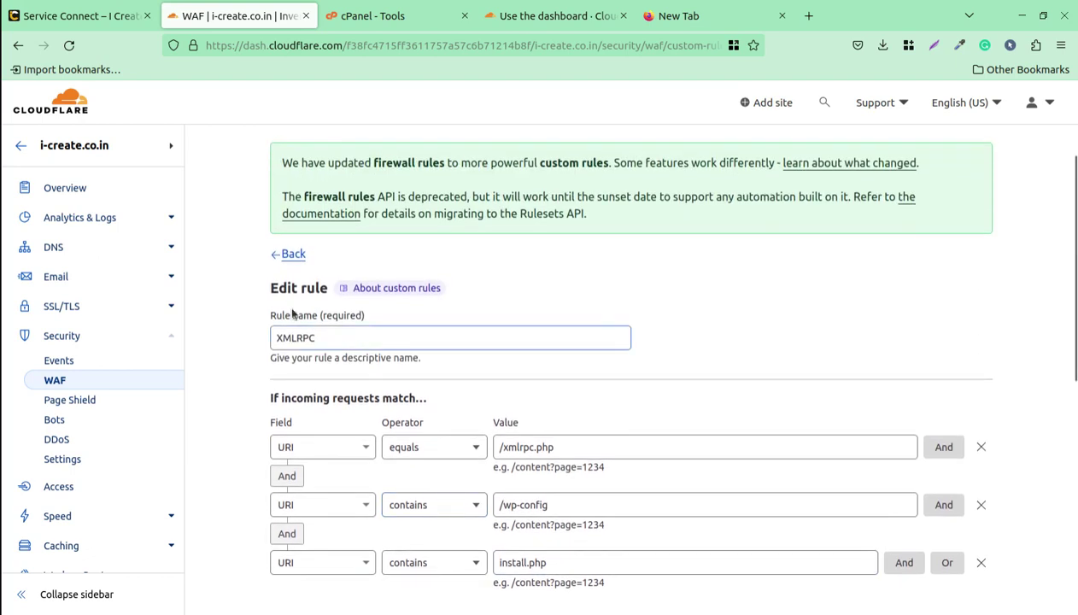
{"action": "left_click", "coordinate": [289, 253]}
Open the Threat Management rule for editing and browse the field types of its condition, leaving Threat Score selected
{"action": "scroll", "coordinate": [379, 431], "scroll_direction": "down", "scroll_amount": 6}
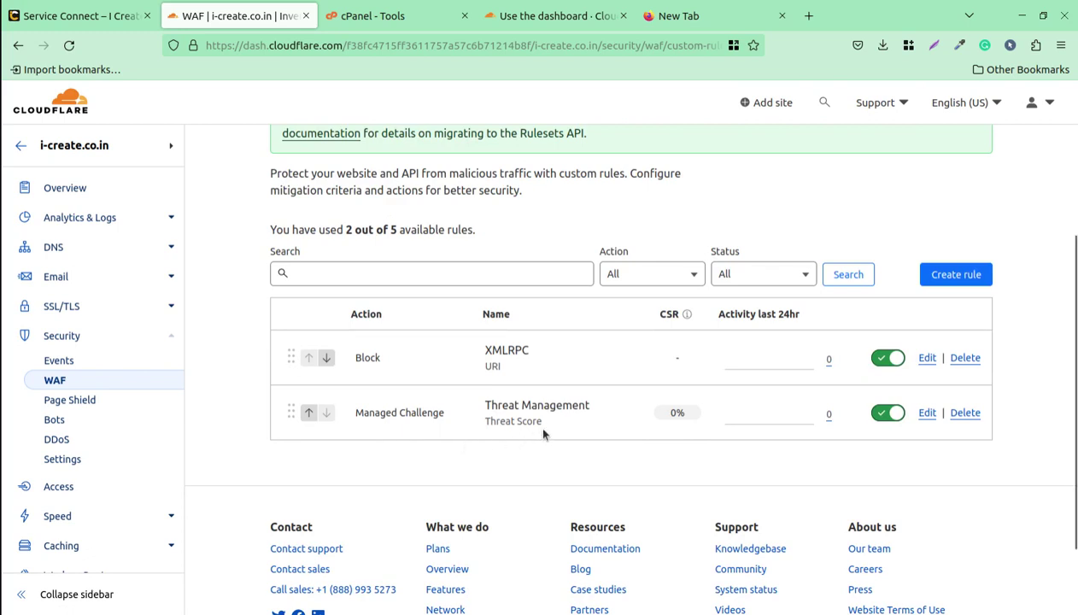
{"action": "left_click", "coordinate": [927, 413]}
{"action": "scroll", "coordinate": [675, 451], "scroll_direction": "down", "scroll_amount": 2}
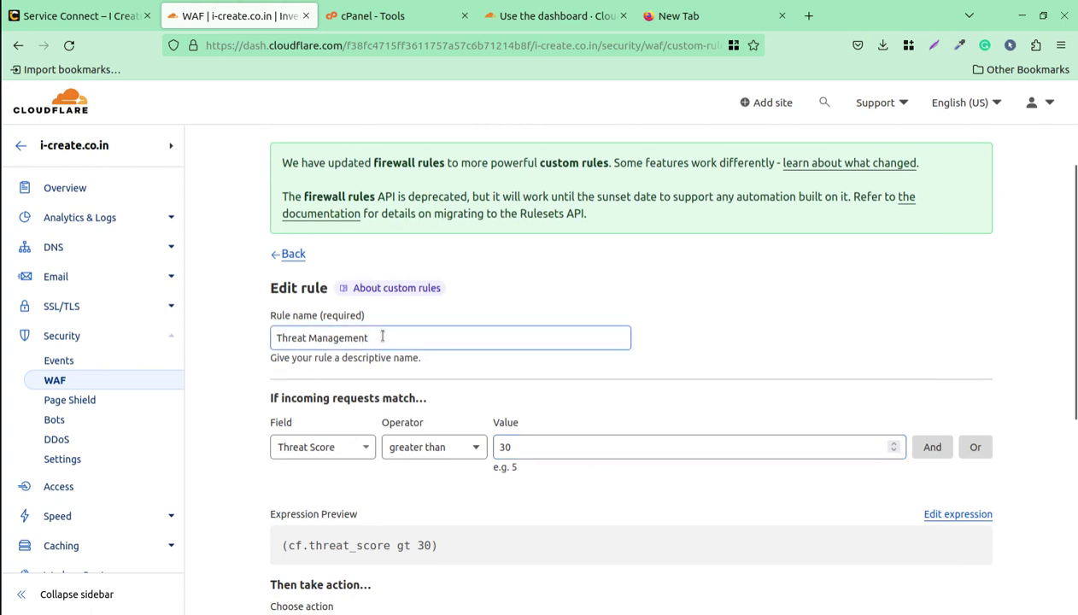
{"action": "left_click", "coordinate": [338, 453]}
{"action": "scroll", "coordinate": [325, 530], "scroll_direction": "down", "scroll_amount": 3}
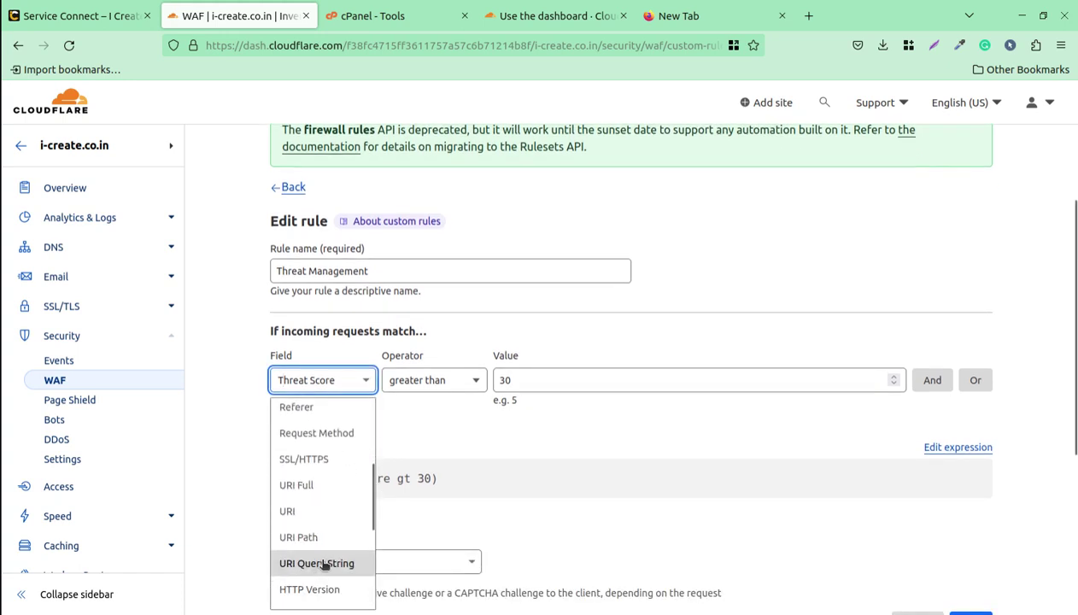
{"action": "scroll", "coordinate": [321, 564], "scroll_direction": "down", "scroll_amount": 3}
{"action": "scroll", "coordinate": [539, 490], "scroll_direction": "down", "scroll_amount": 2}
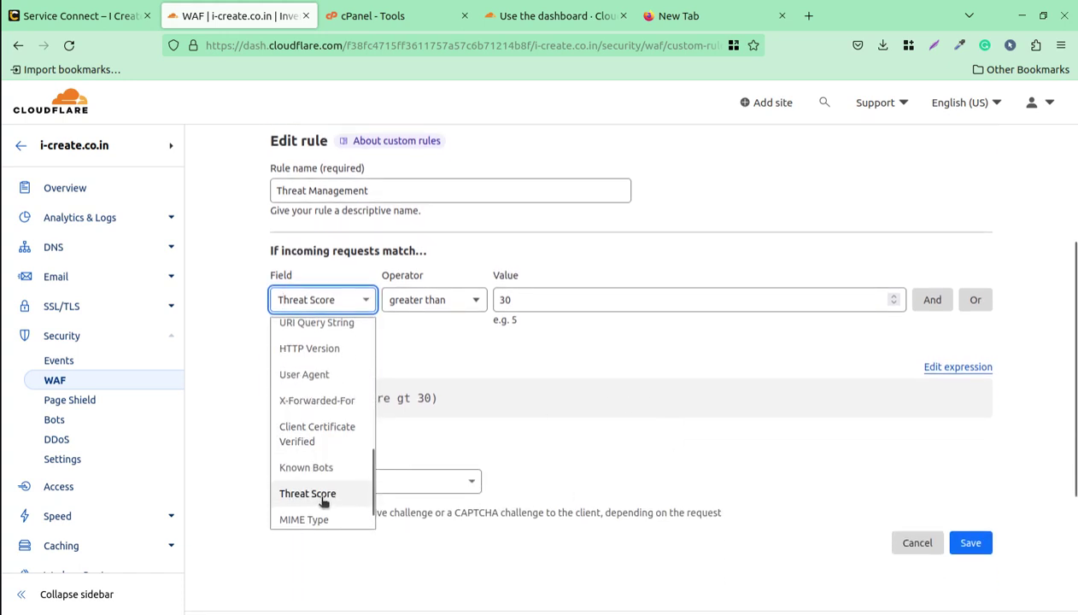
{"action": "left_click", "coordinate": [562, 431]}
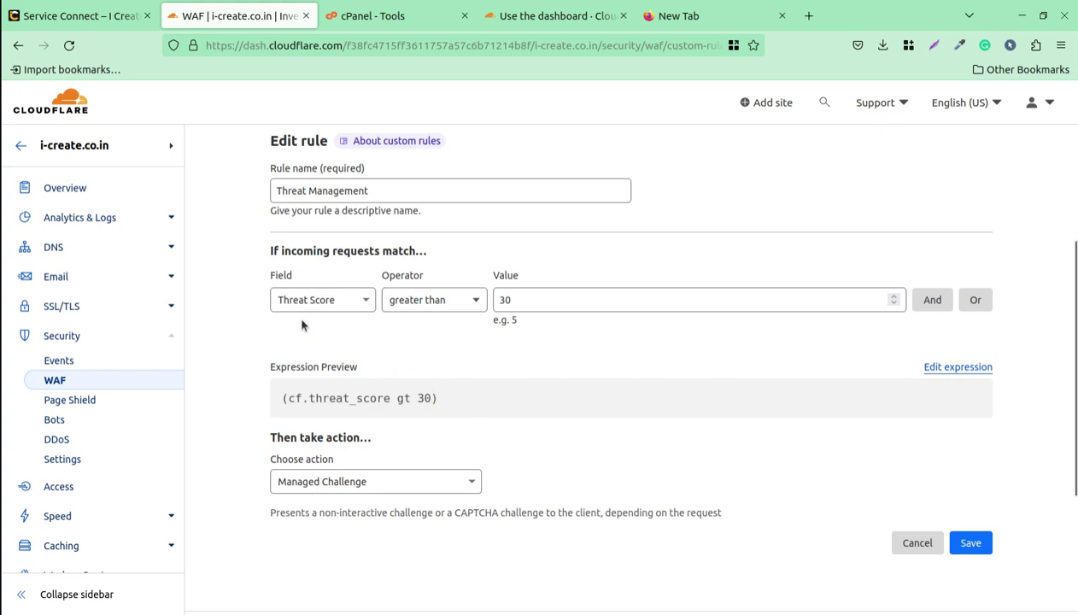
Keep the Threat Management condition at Threat Score greater than 30 with the Managed Challenge action and save the rule
{"action": "left_click", "coordinate": [509, 303]}
{"action": "left_click", "coordinate": [849, 312]}
{"action": "scroll", "coordinate": [553, 412], "scroll_direction": "down", "scroll_amount": 2}
{"action": "double_click", "coordinate": [527, 219]}
{"action": "left_click", "coordinate": [529, 288]}
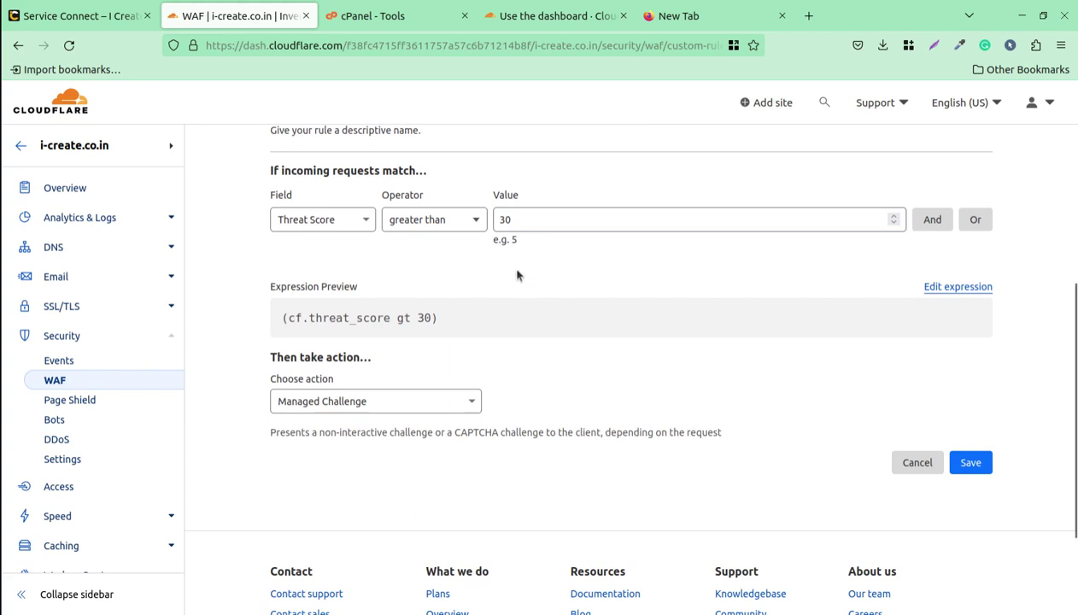
{"action": "double_click", "coordinate": [511, 219]}
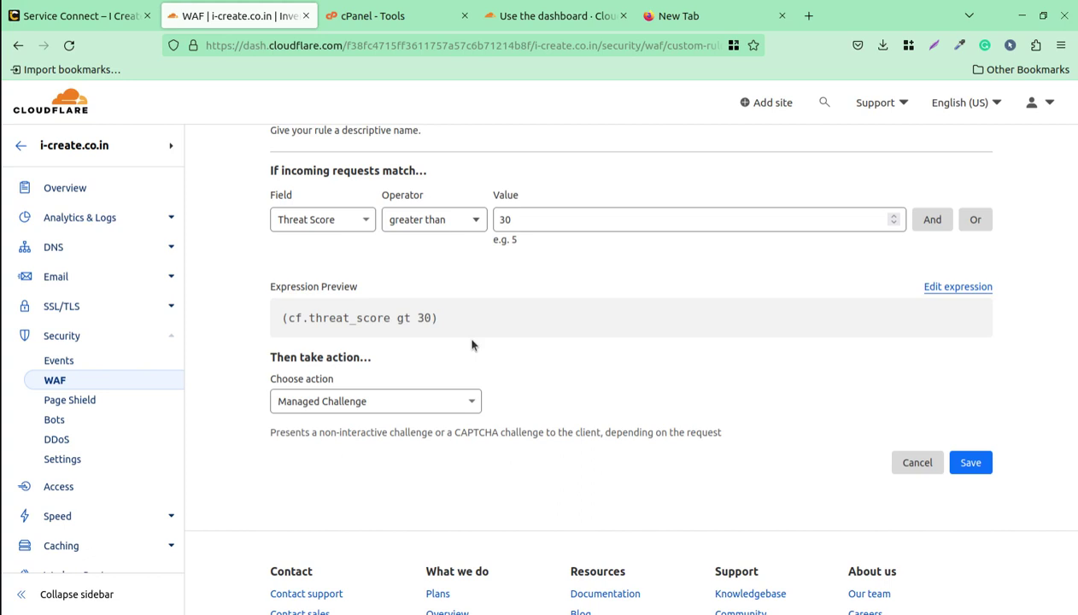
{"action": "left_click", "coordinate": [972, 465]}
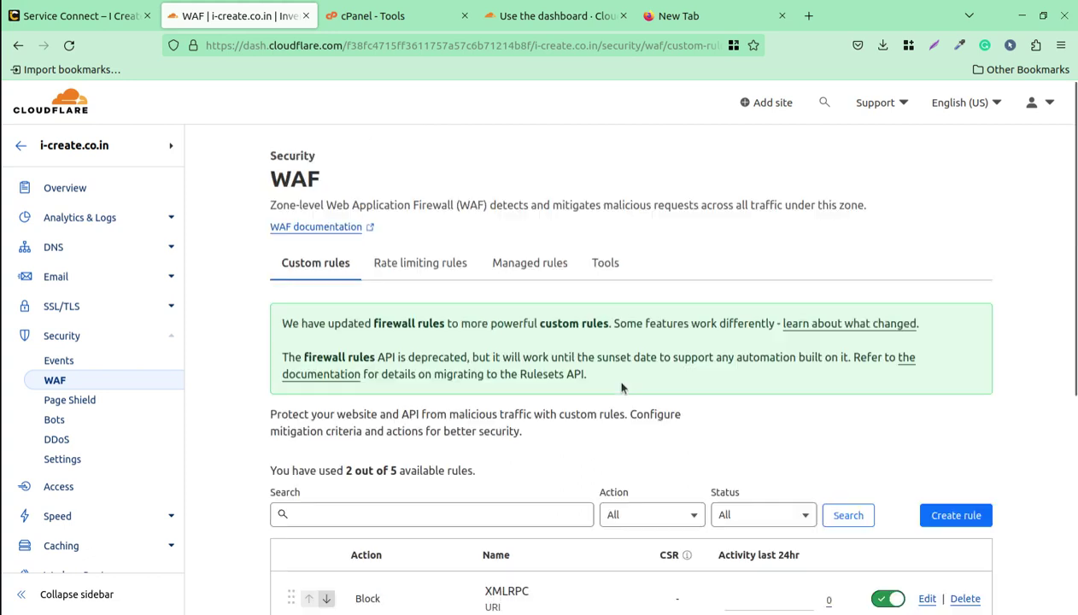
Open a blank custom rule form and browse the field types available for its matching condition without choosing one
{"action": "scroll", "coordinate": [621, 388], "scroll_direction": "down", "scroll_amount": 3}
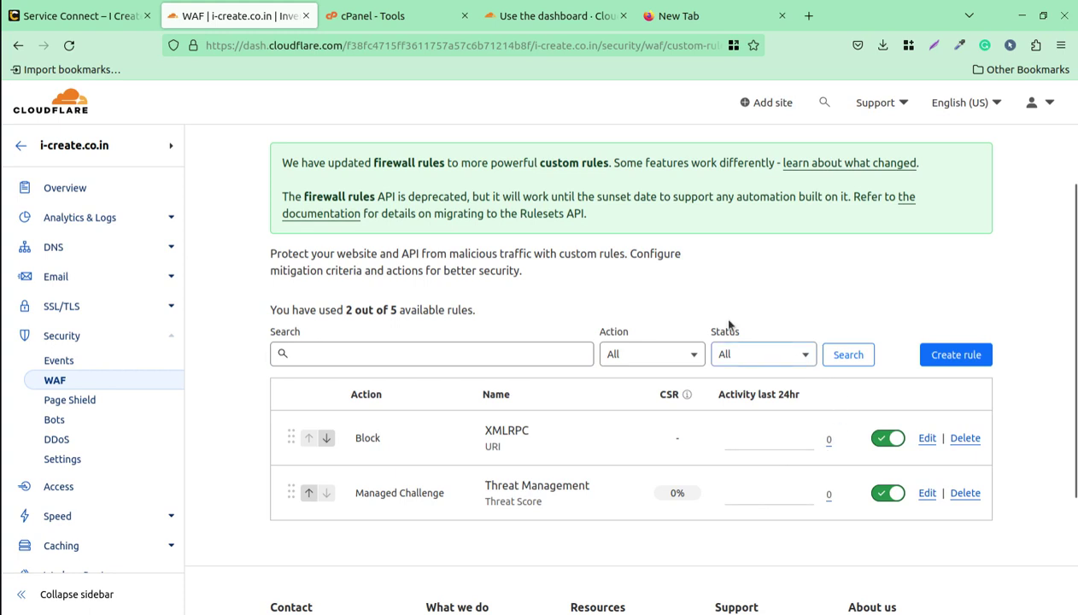
{"action": "left_click", "coordinate": [927, 357]}
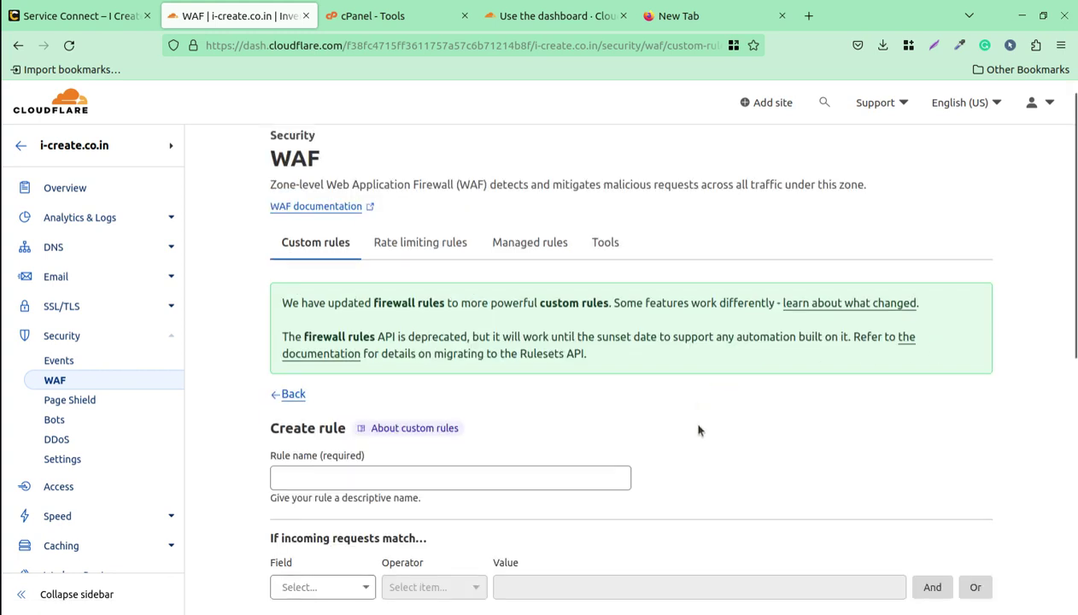
{"action": "scroll", "coordinate": [698, 429], "scroll_direction": "down", "scroll_amount": 3}
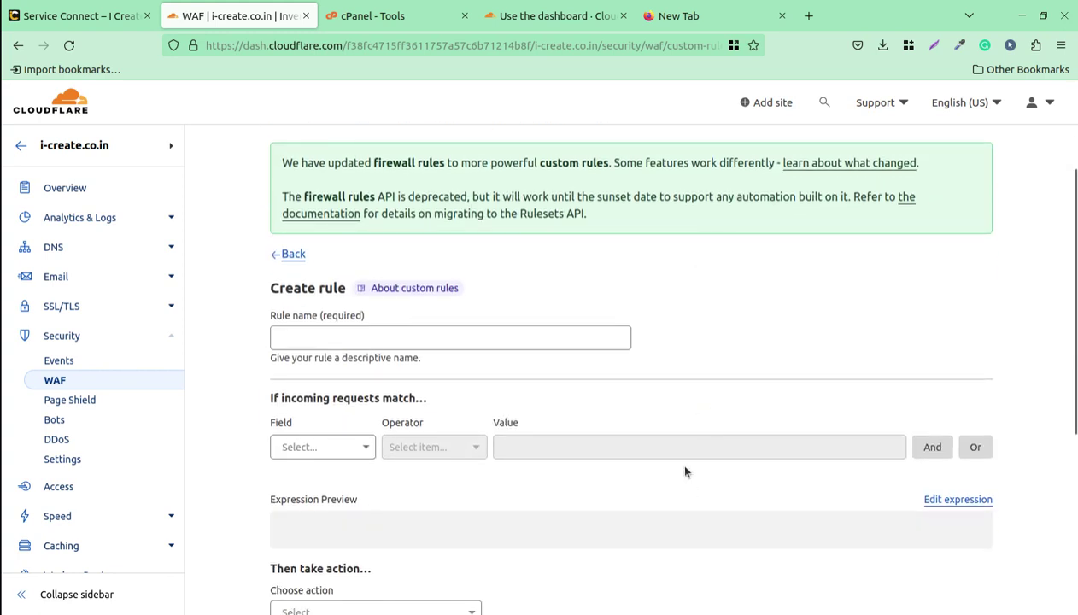
{"action": "left_click", "coordinate": [343, 458]}
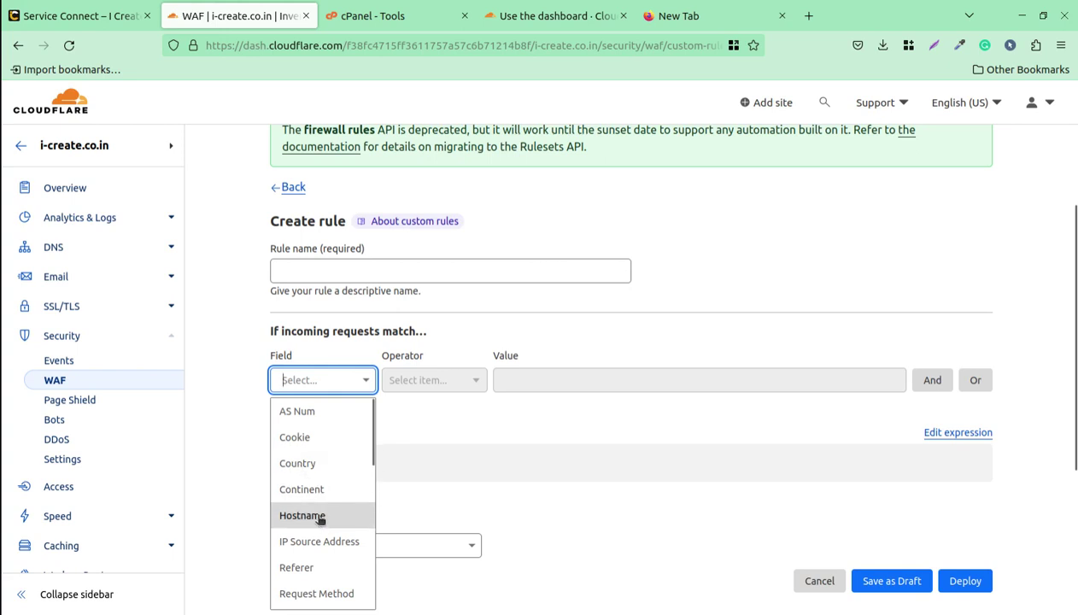
{"action": "scroll", "coordinate": [368, 508], "scroll_direction": "down", "scroll_amount": 2}
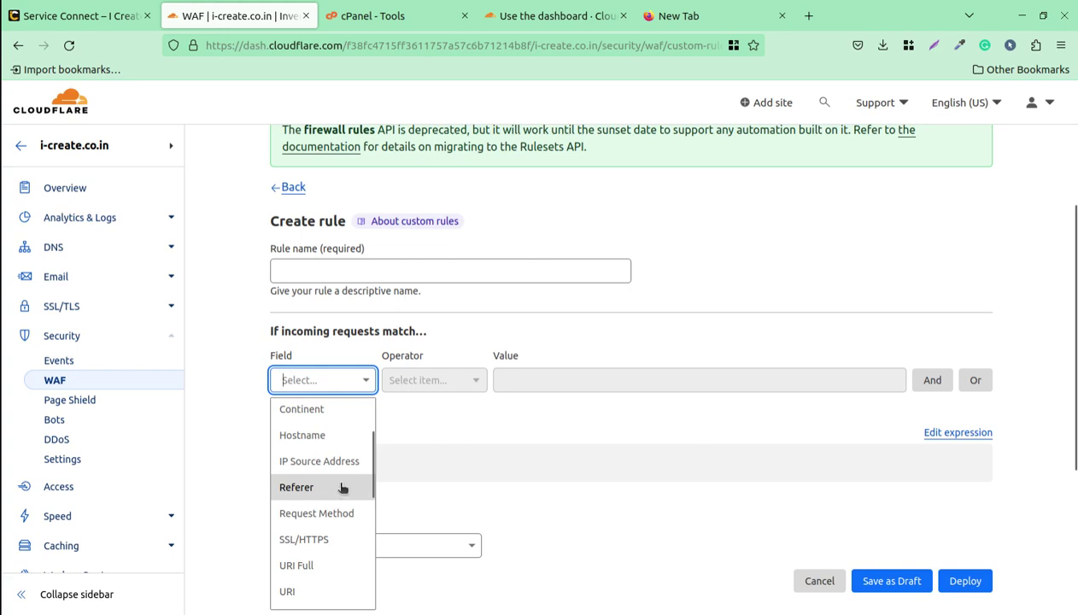
{"action": "scroll", "coordinate": [341, 489], "scroll_direction": "down", "scroll_amount": 2}
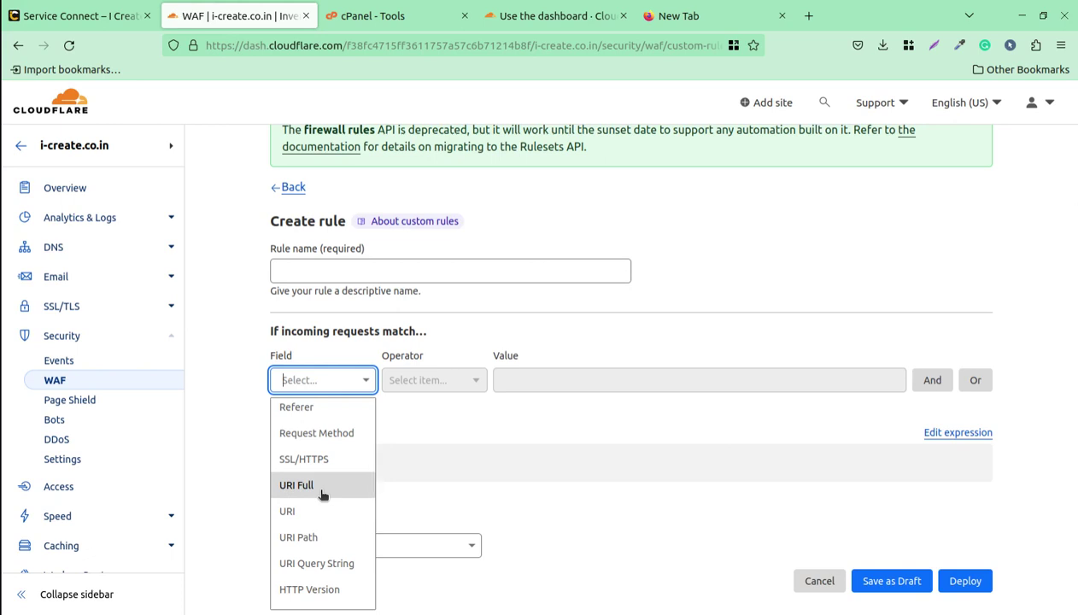
{"action": "scroll", "coordinate": [383, 483], "scroll_direction": "down", "scroll_amount": 2}
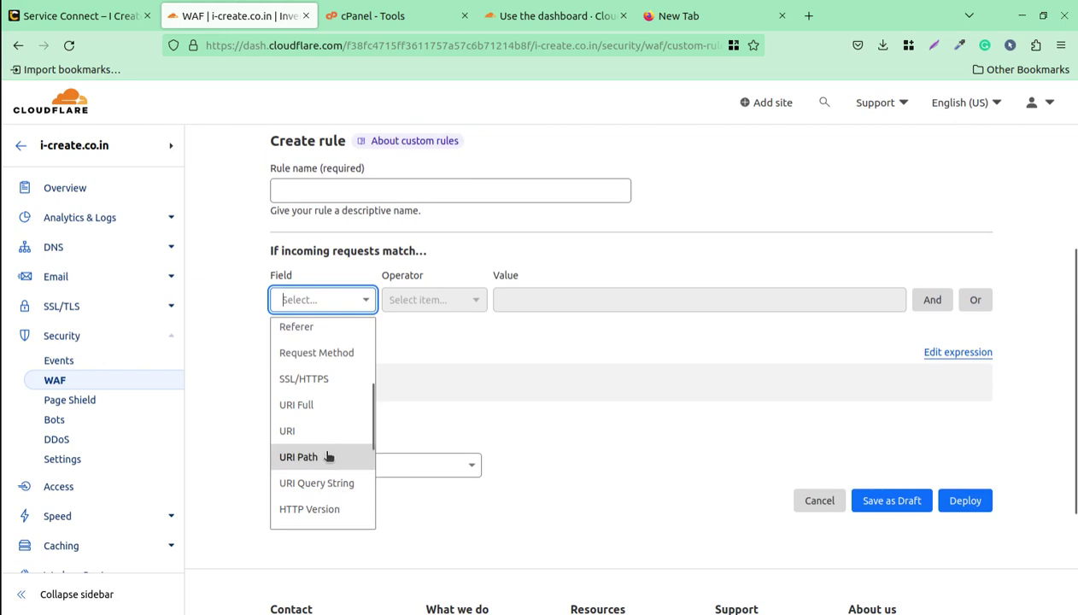
{"action": "left_click", "coordinate": [571, 388]}
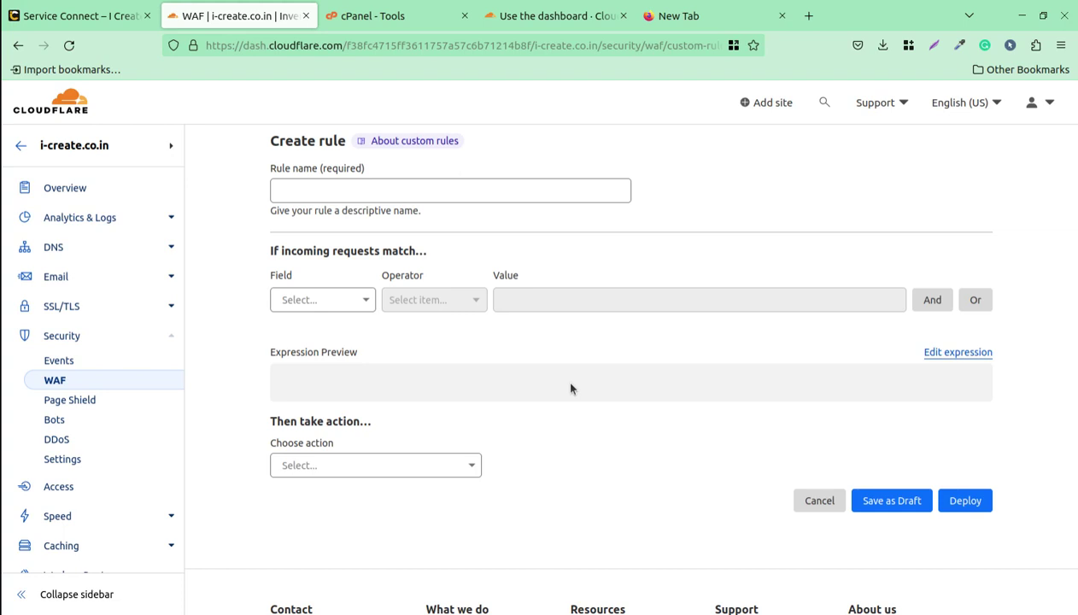
{"action": "left_click", "coordinate": [732, 189]}
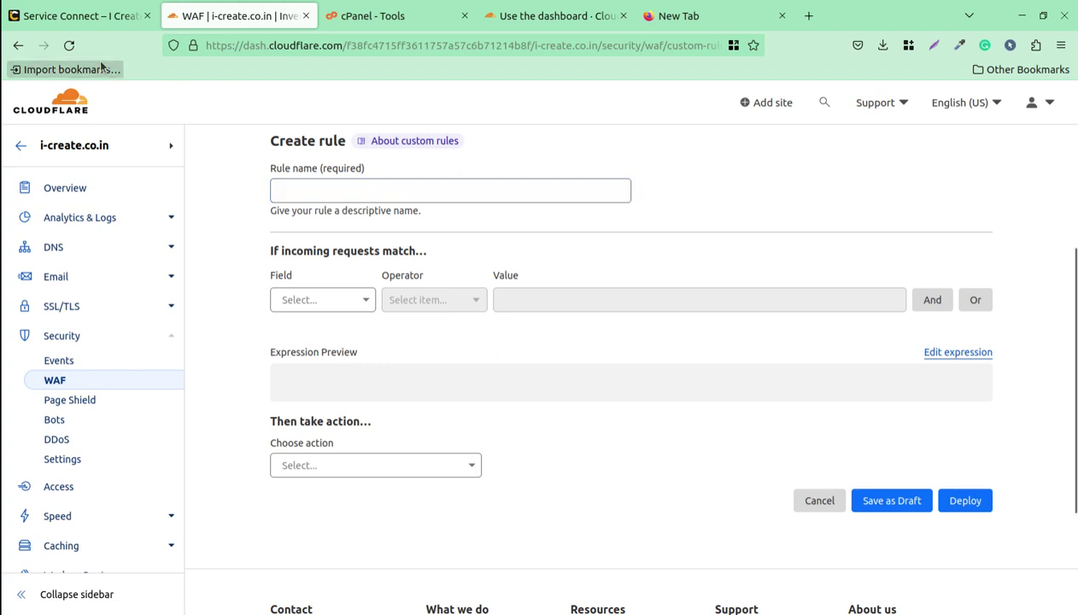
Switch to the i-Create website, open its home page and look over the page content
{"action": "left_click", "coordinate": [75, 15]}
{"action": "left_click", "coordinate": [159, 118]}
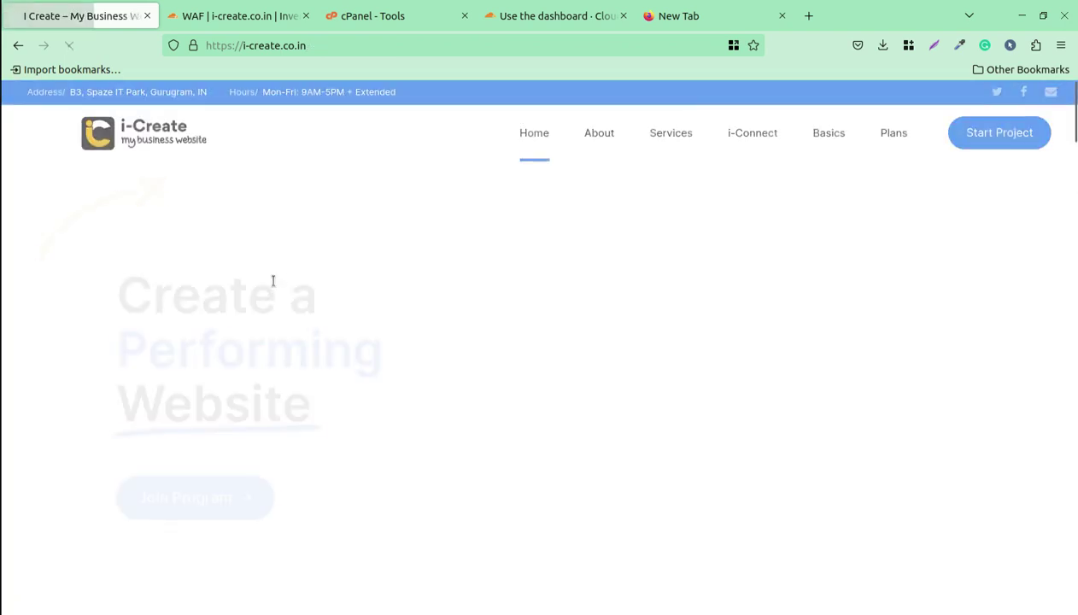
{"action": "scroll", "coordinate": [609, 350], "scroll_direction": "down", "scroll_amount": 5}
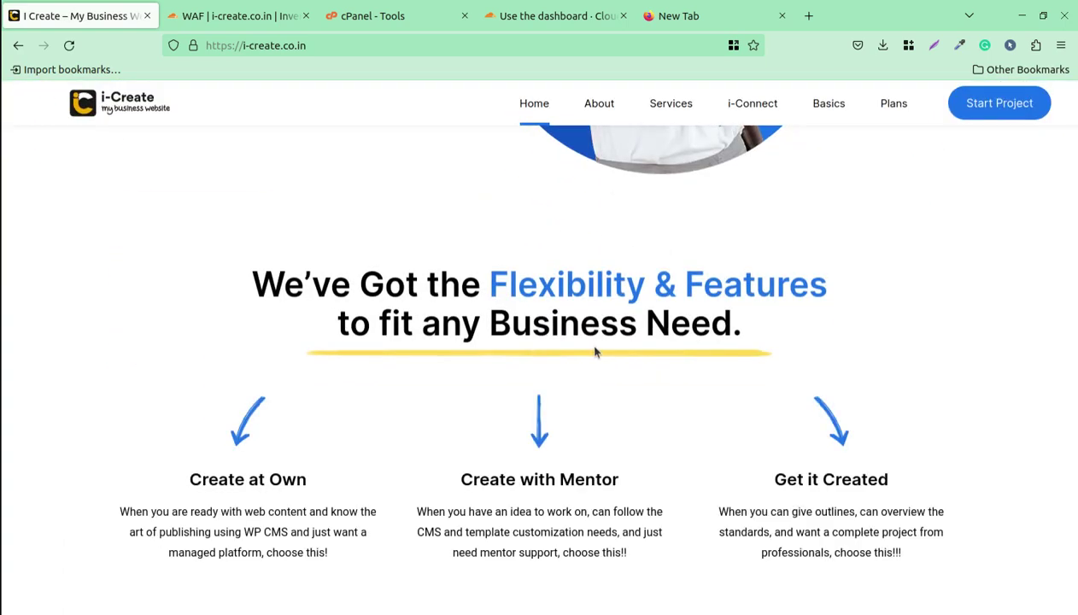
{"action": "scroll", "coordinate": [595, 352], "scroll_direction": "up", "scroll_amount": 4}
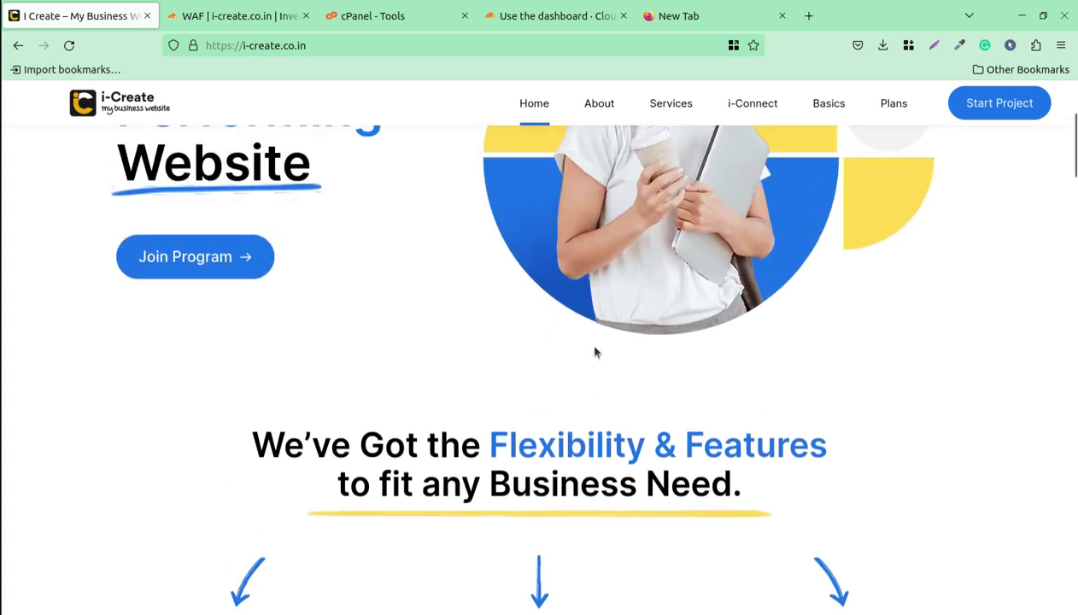